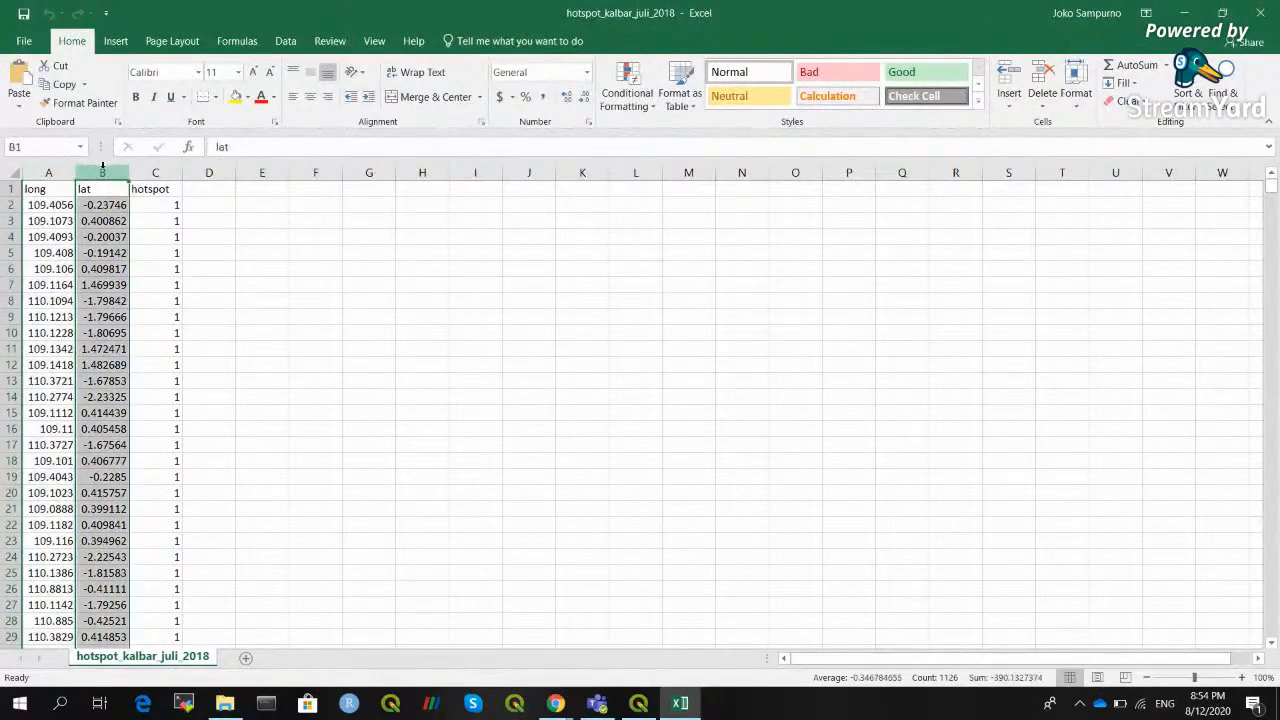
Step: Examine the long, lat and hotspot columns of the hotspot_kalbar_juli_2018 worksheet
click(50, 172)
click(113, 172)
click(147, 172)
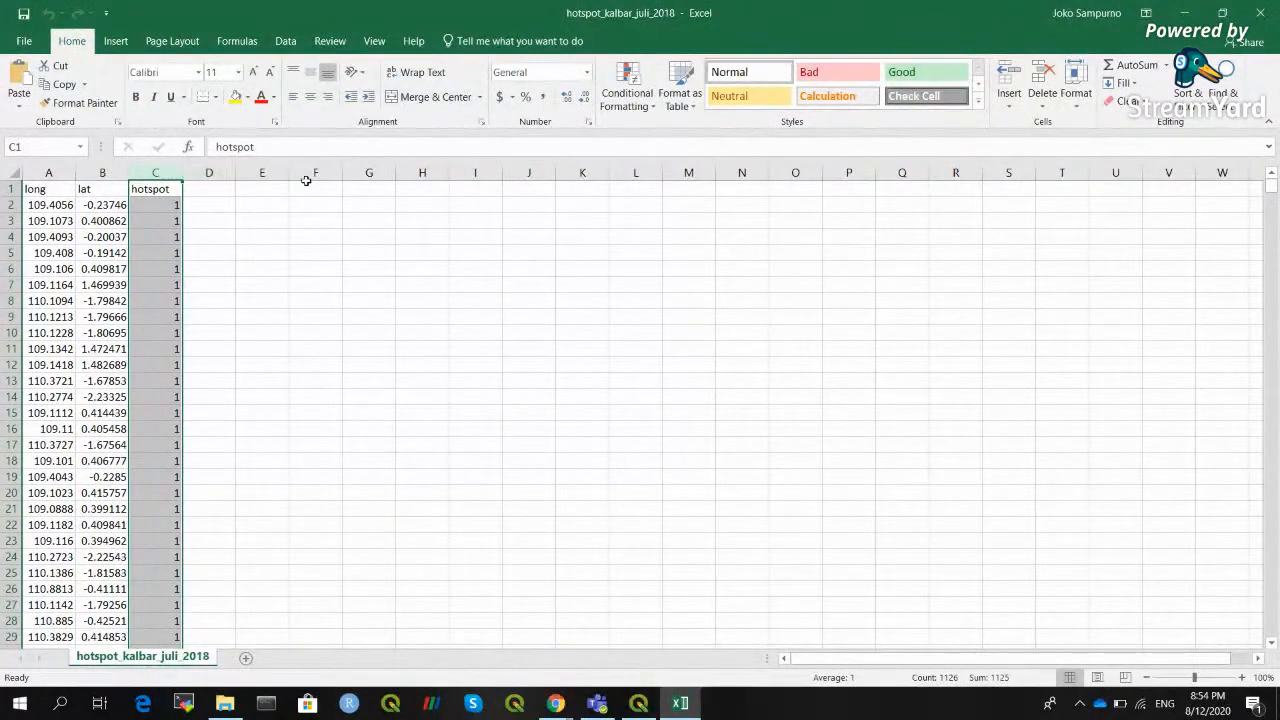
click(40, 172)
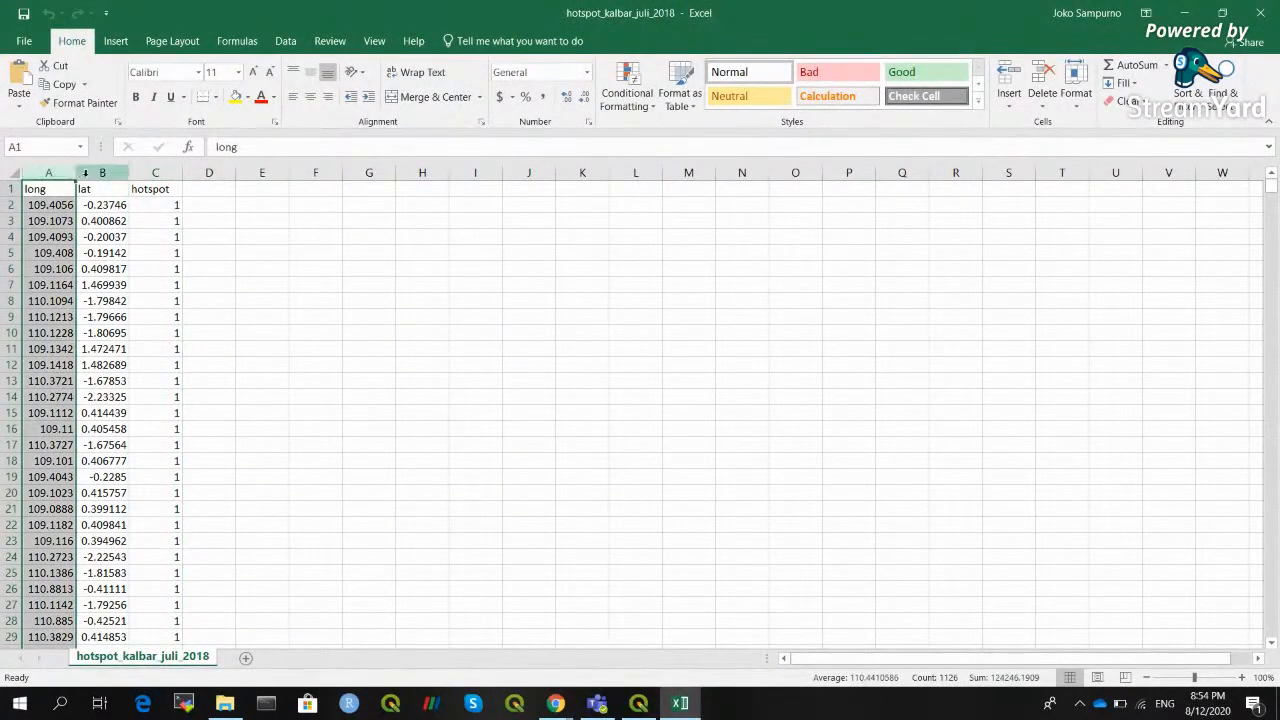
click(85, 172)
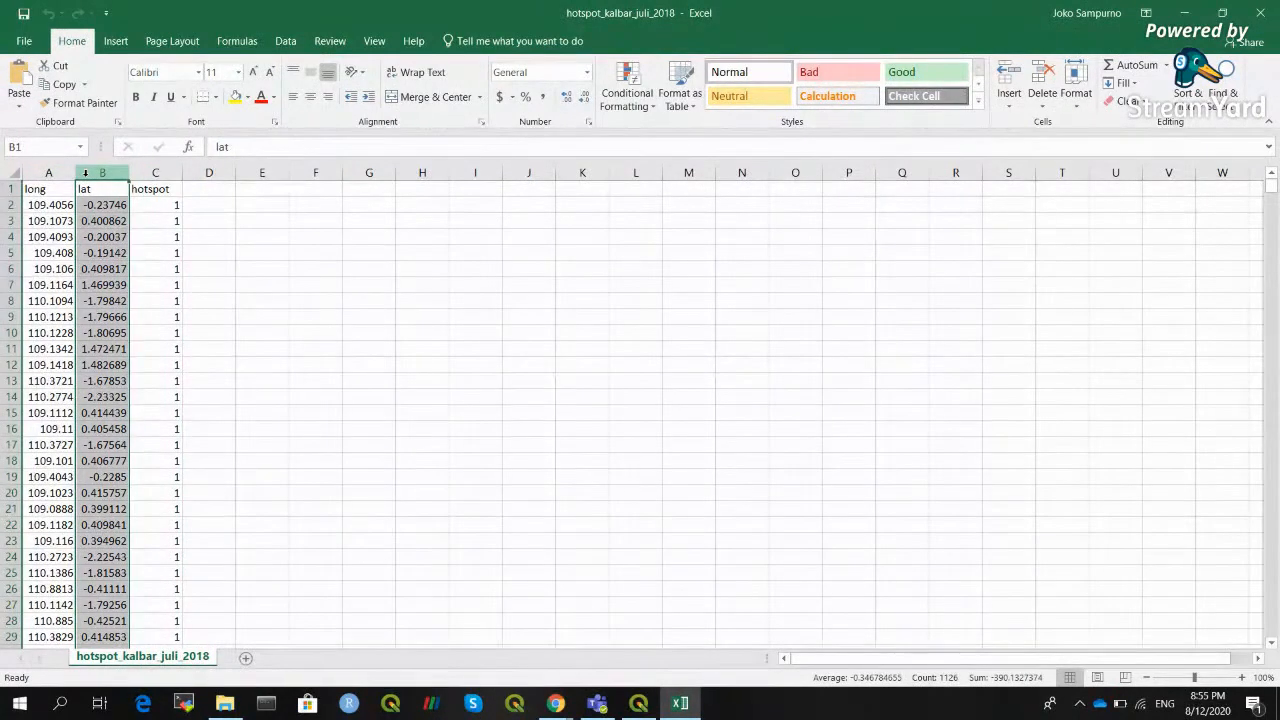
click(150, 172)
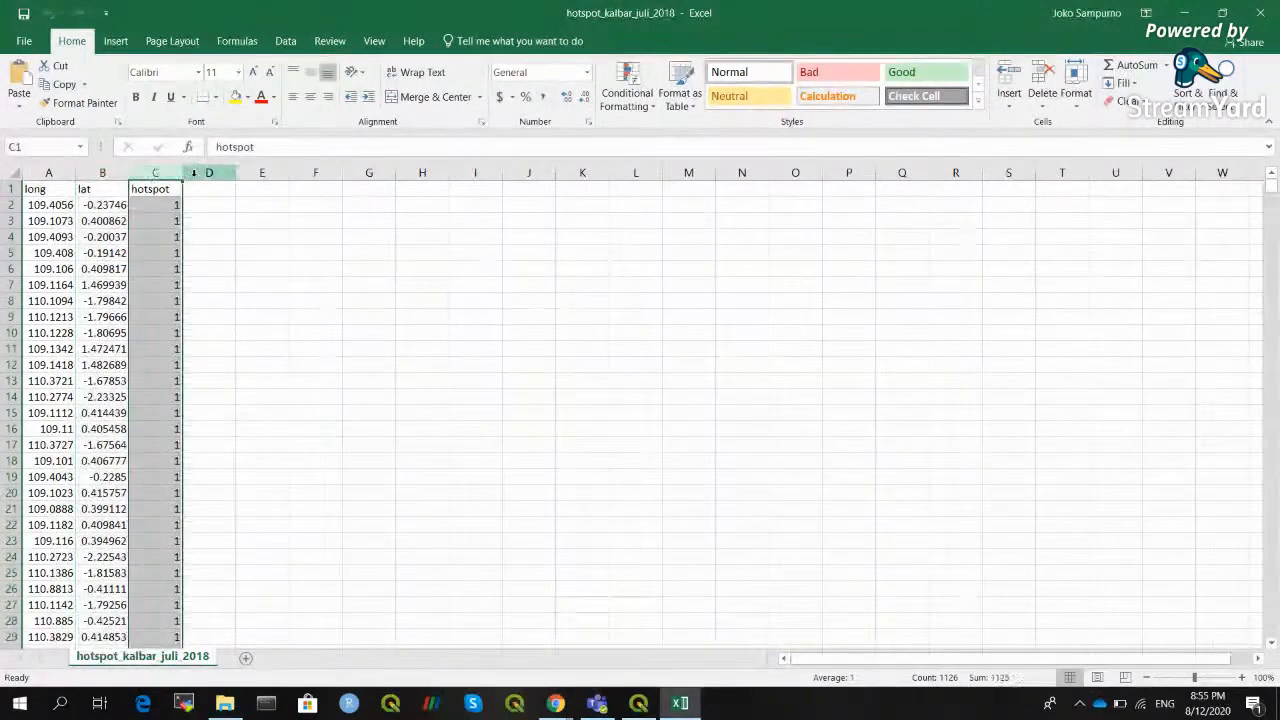
click(194, 172)
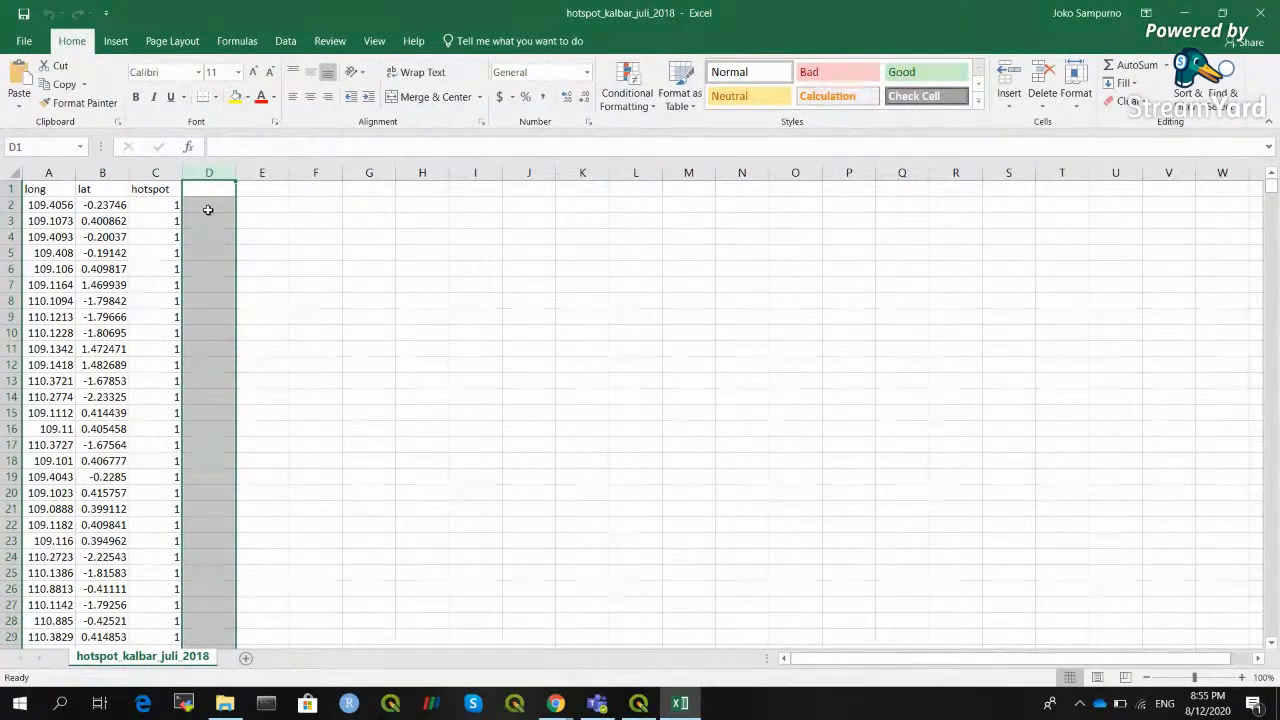
click(170, 188)
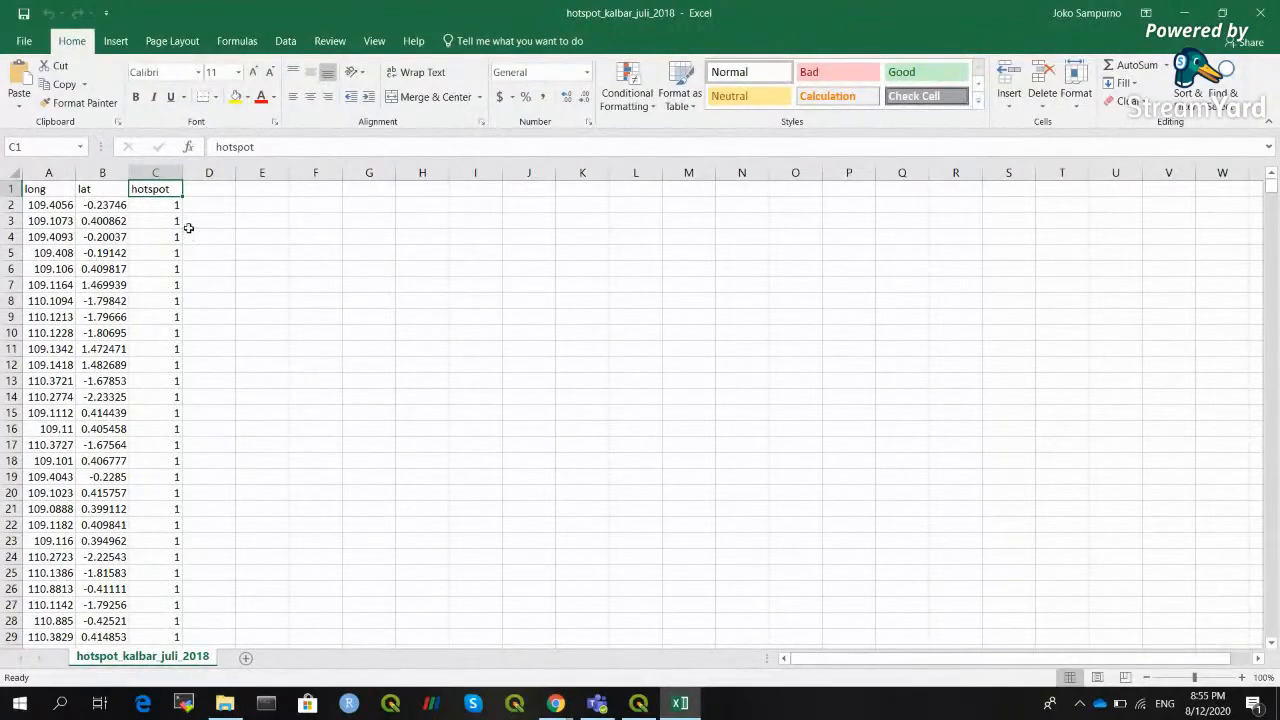
click(113, 173)
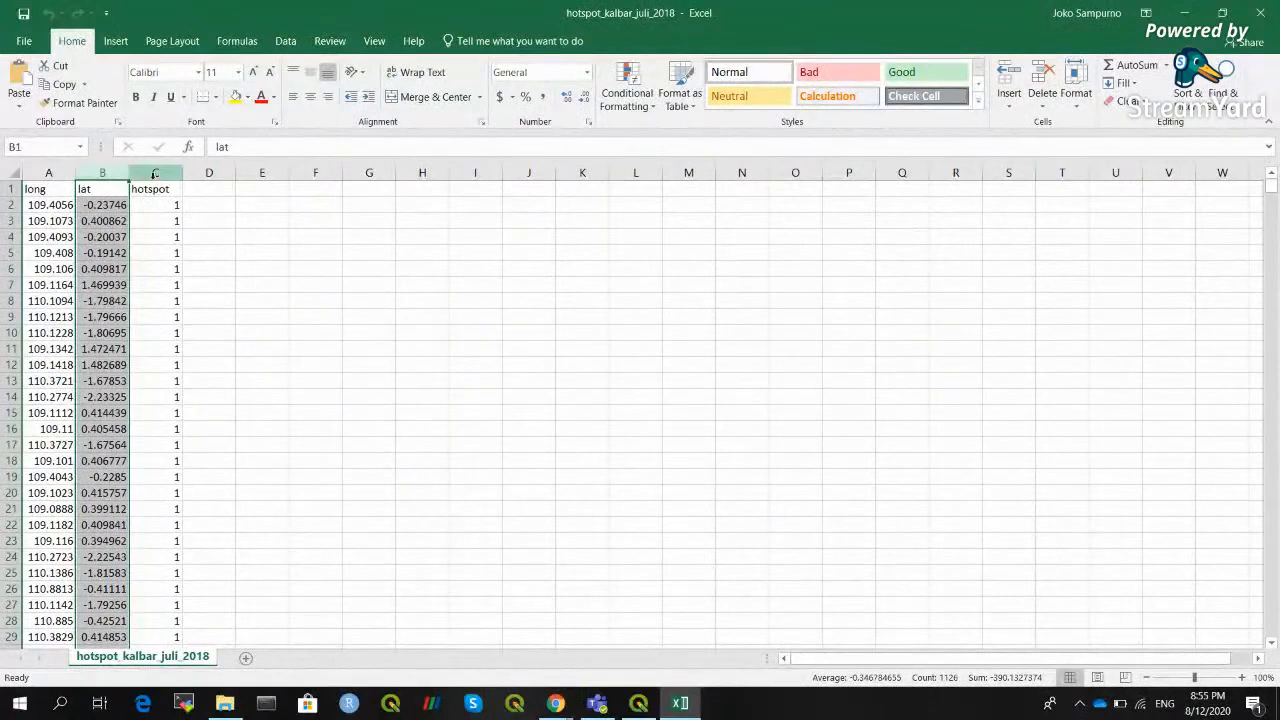
click(173, 207)
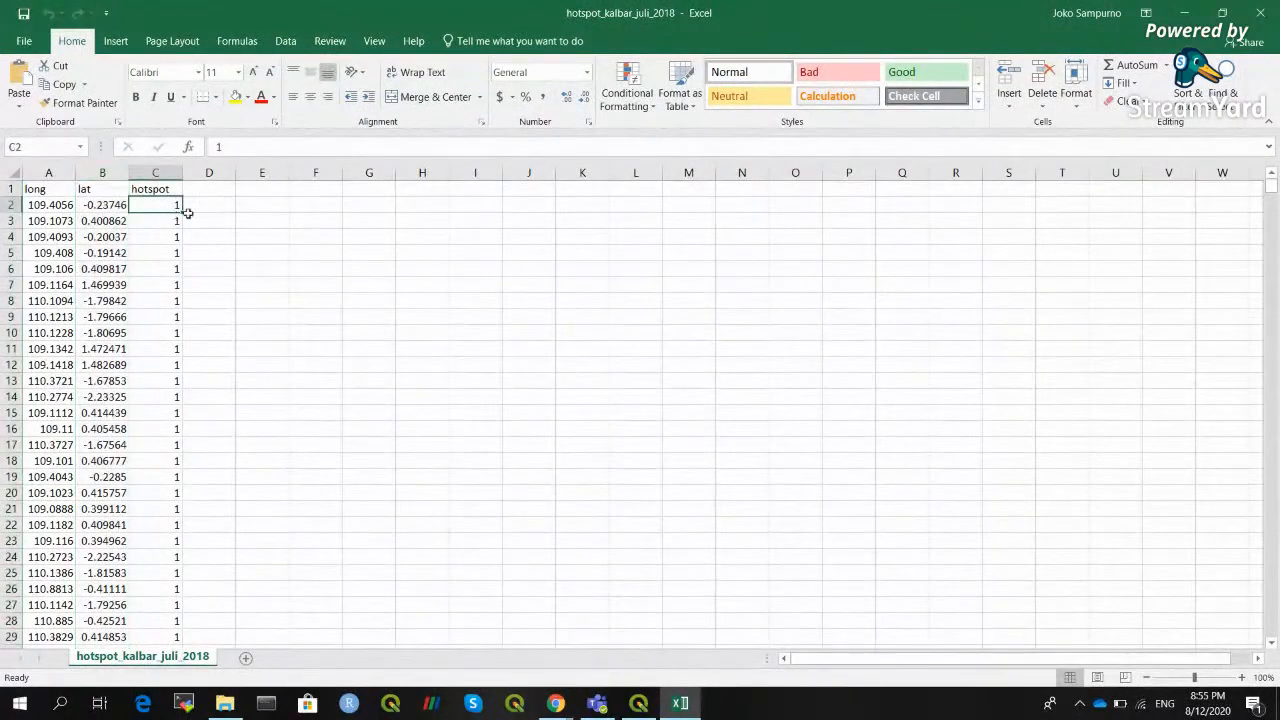
click(226, 207)
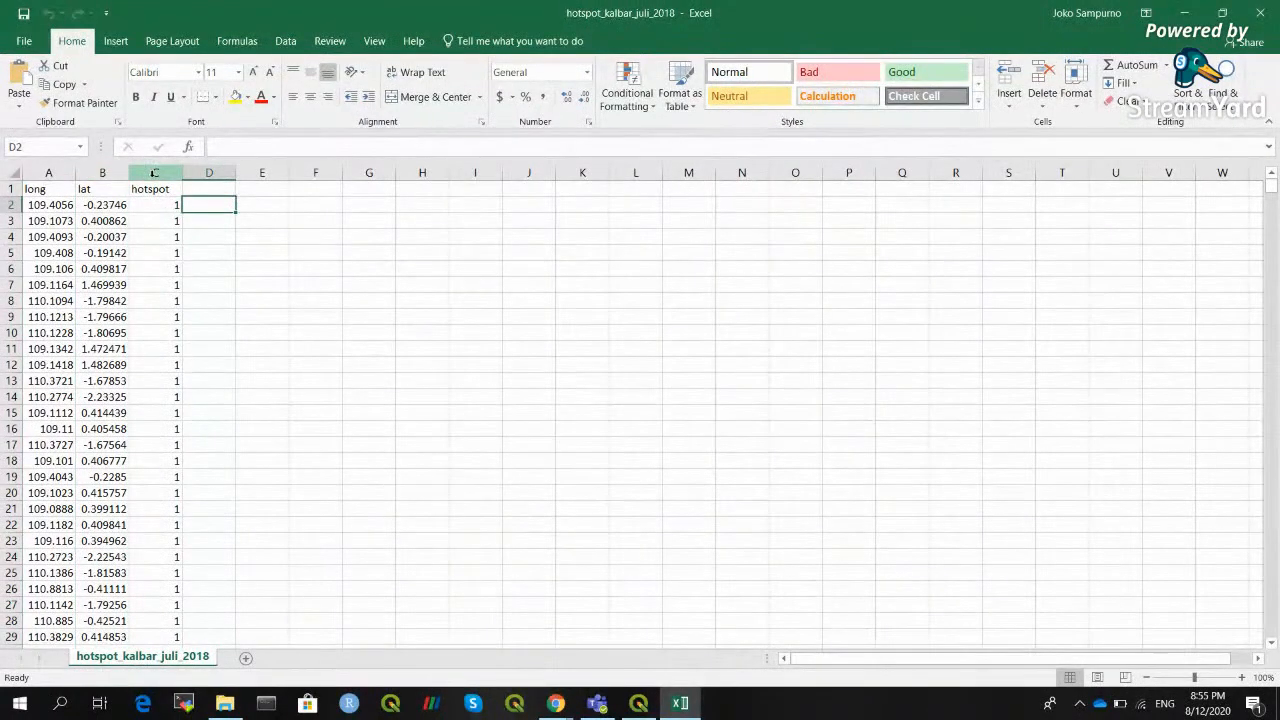
click(154, 173)
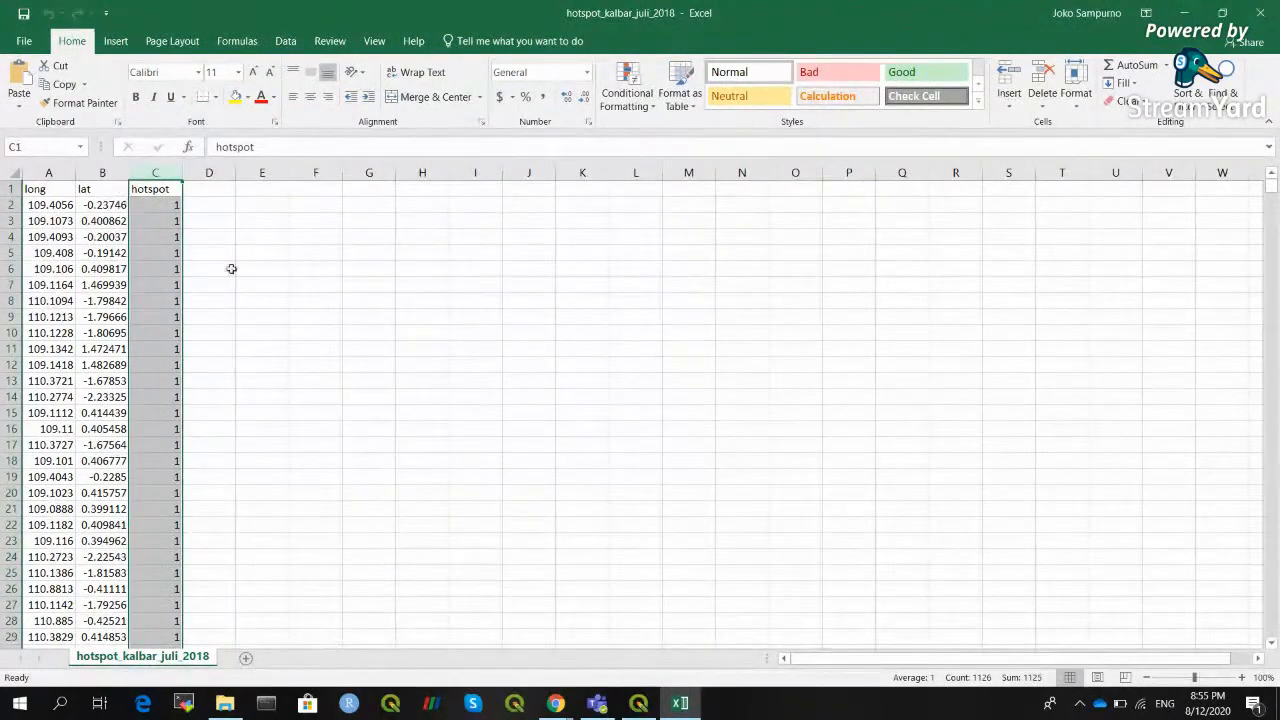
Step: Switch to Chrome and view the SiPongi home map and its 2019 hotspot archive page
click(555, 703)
click(476, 640)
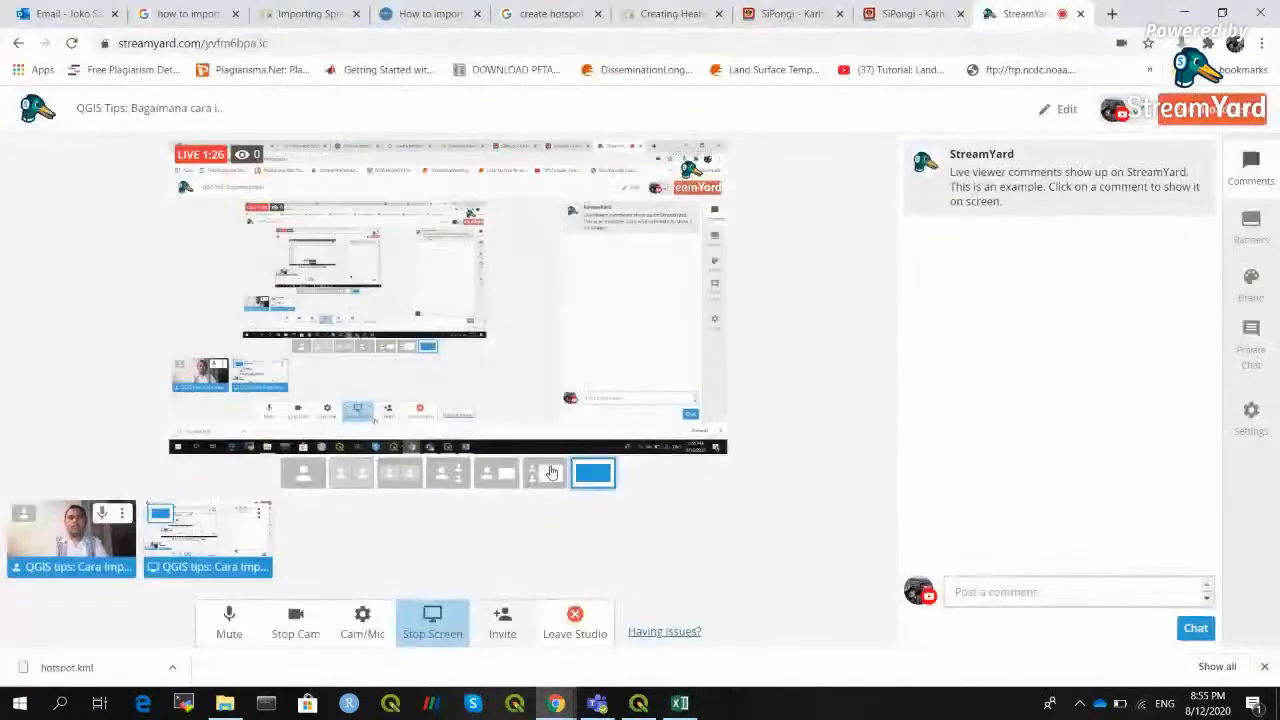
click(902, 13)
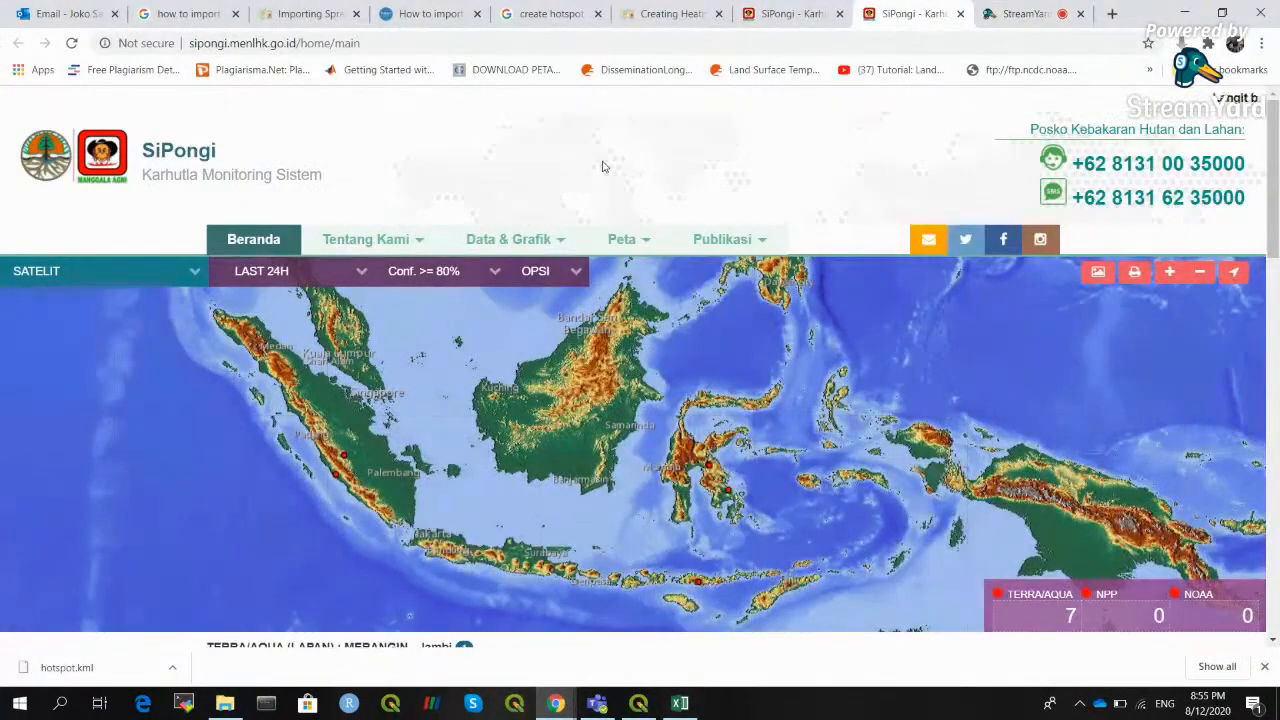
click(813, 10)
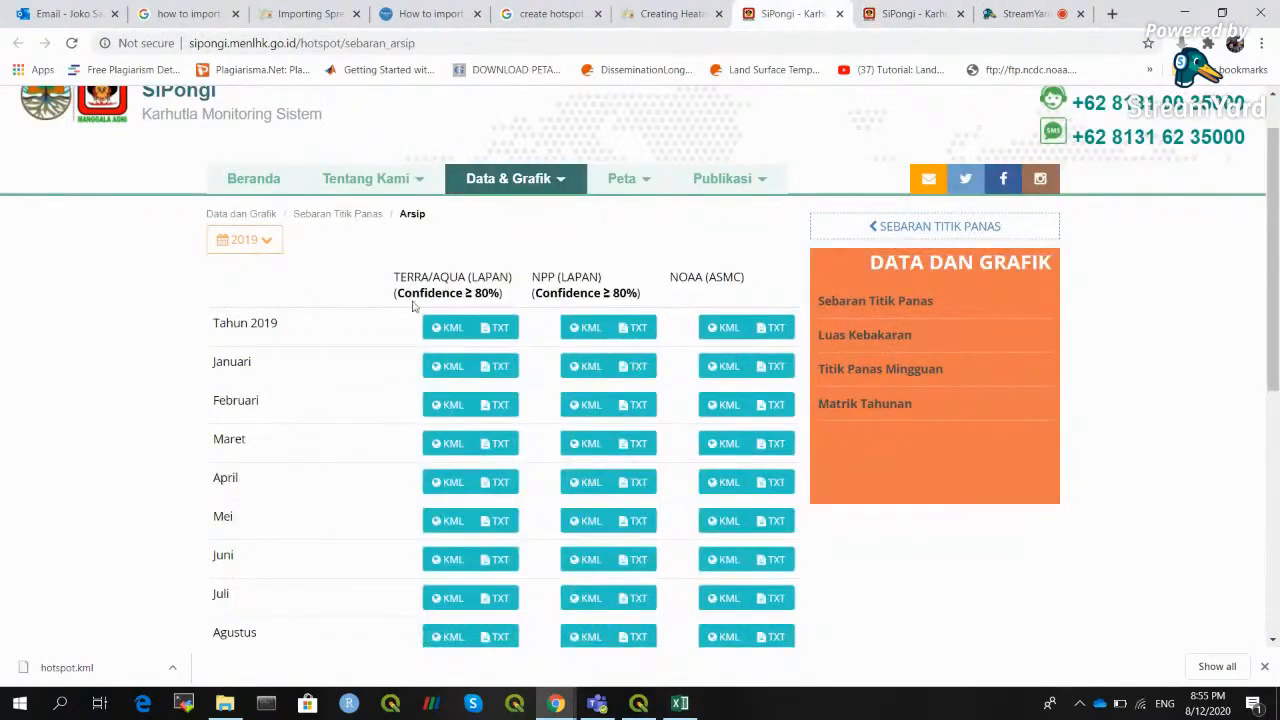
click(916, 12)
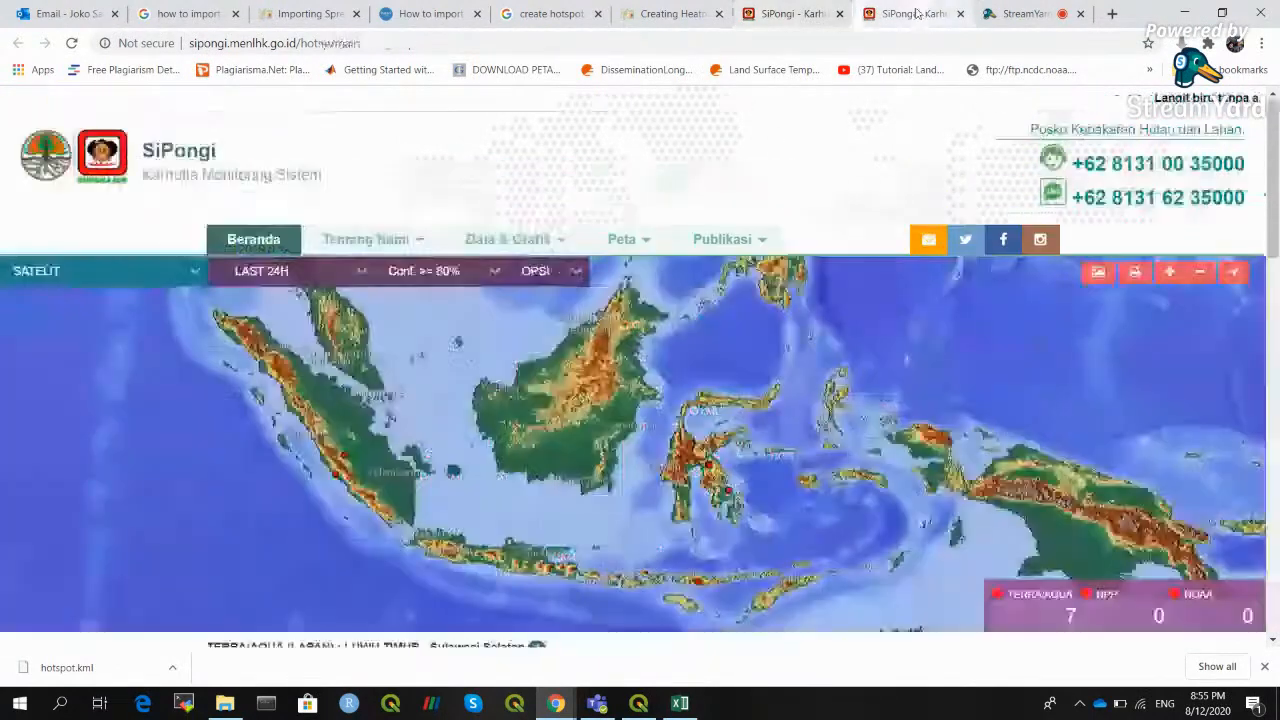
click(1020, 13)
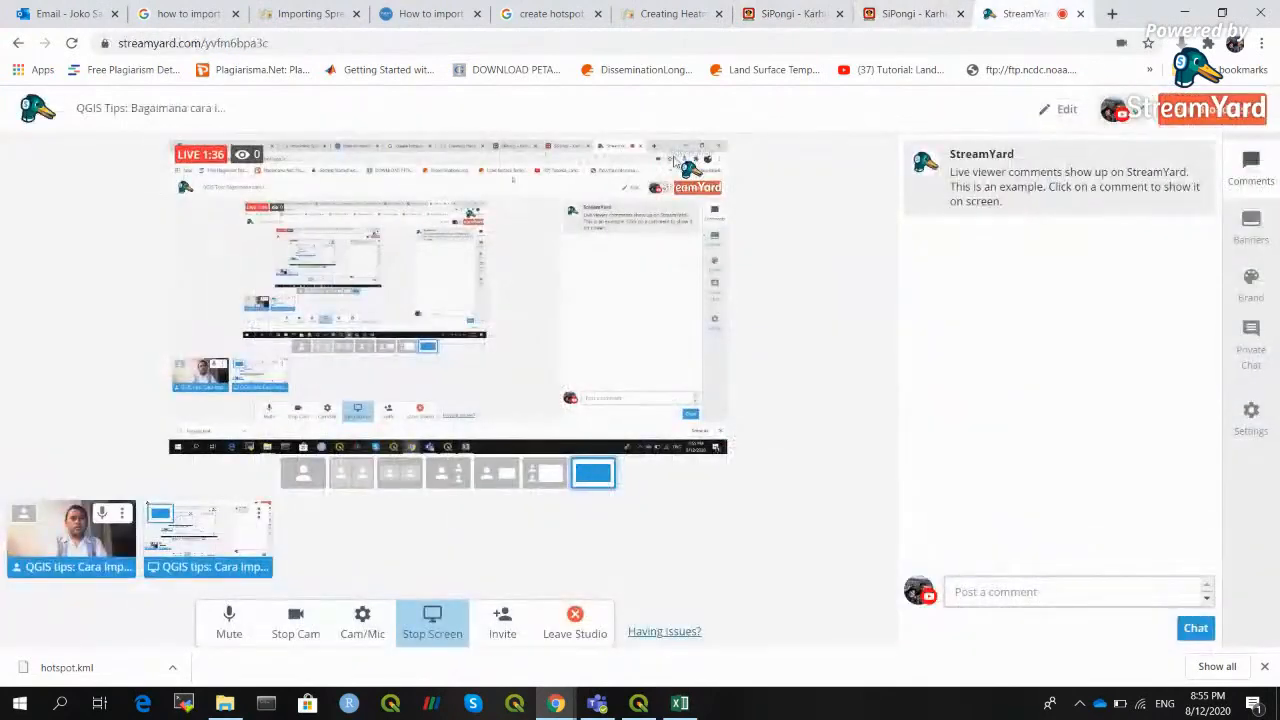
Step: Look at the QGIS project, return to Excel and review the long and lat columns
click(638, 708)
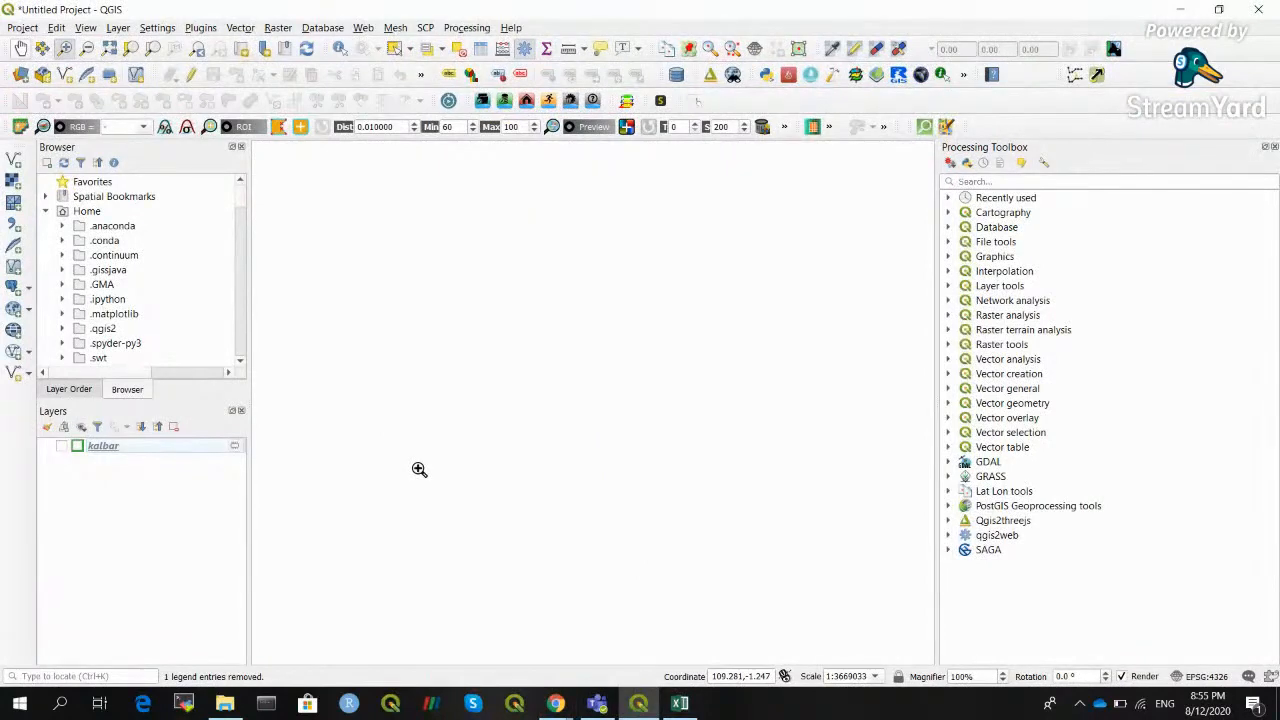
click(680, 703)
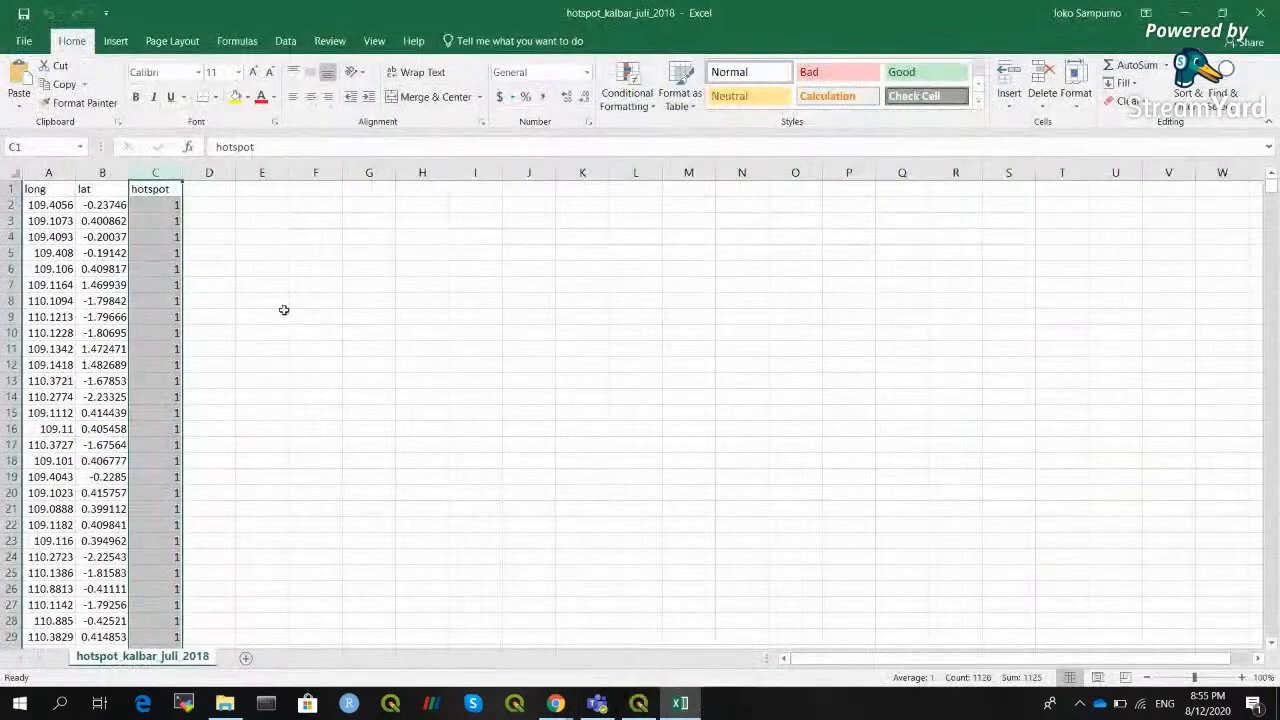
click(48, 173)
click(103, 173)
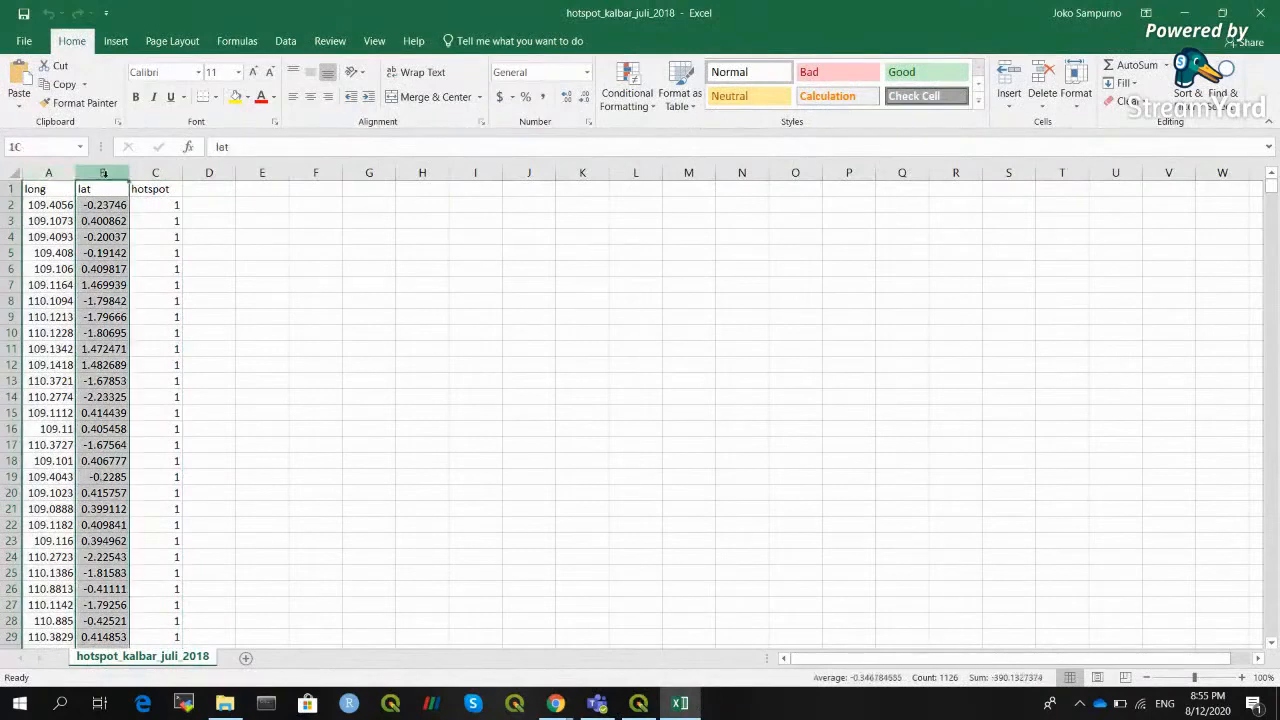
Step: Return to QGIS and make the kalbar boundary layer visible on the map
click(1185, 17)
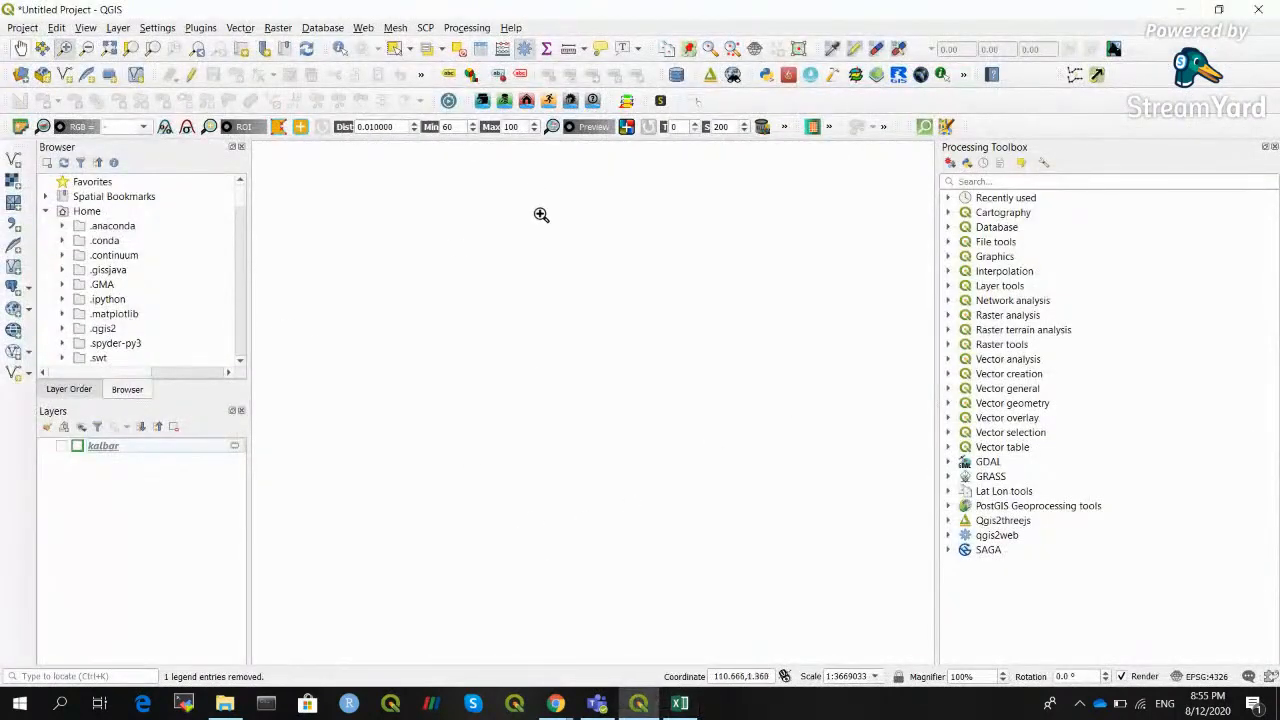
click(61, 447)
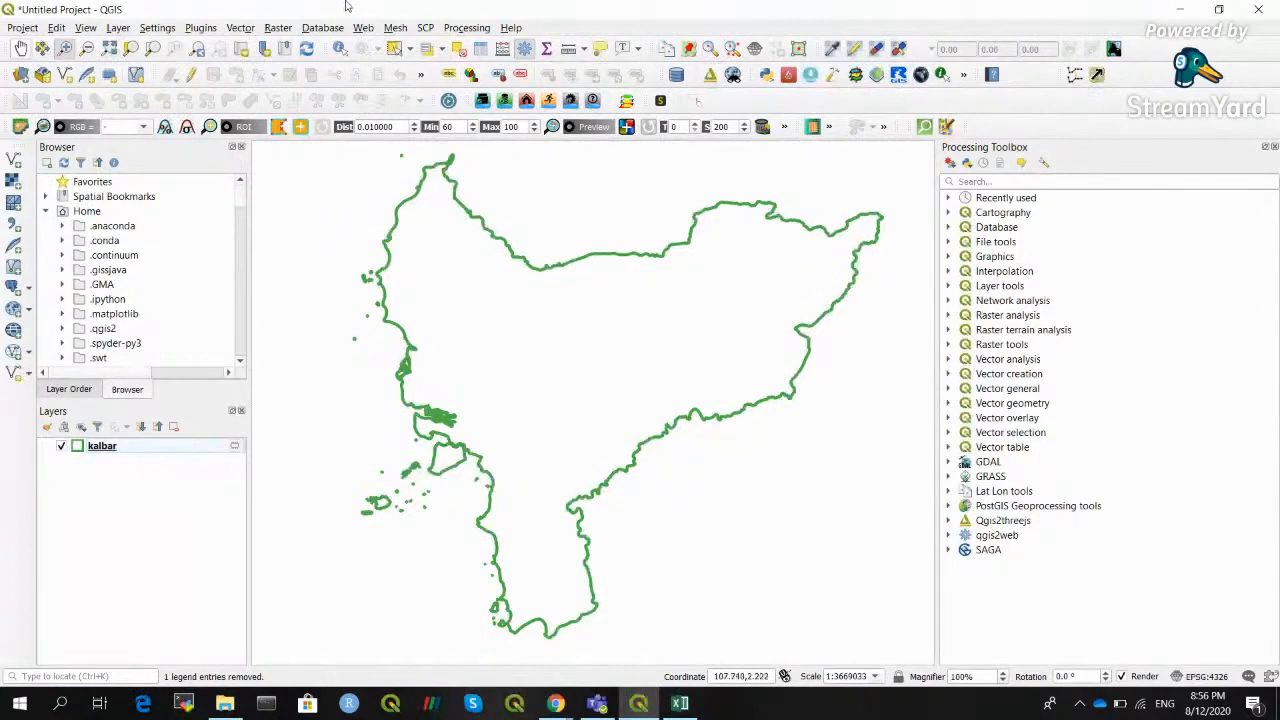
Step: Start adding a delimited text layer and load the hotspot_kalbar_juli_2018 CSV file as its source
click(126, 30)
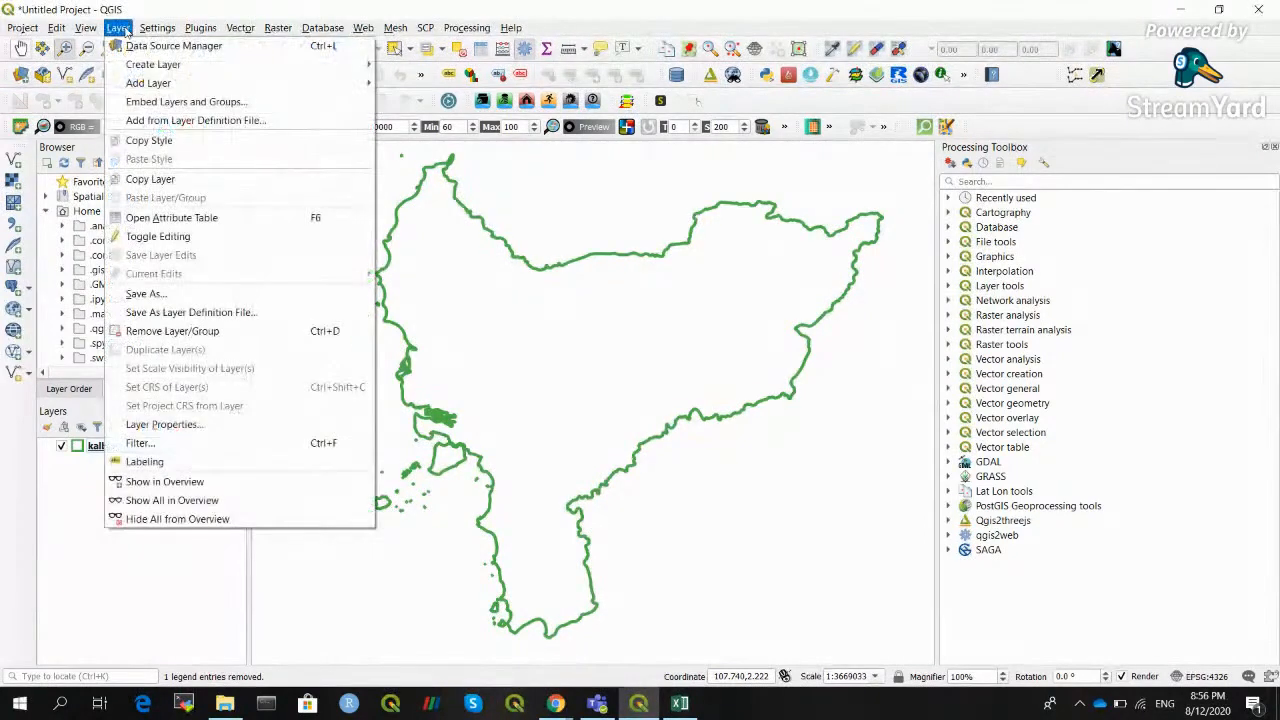
mouse_move(183, 85)
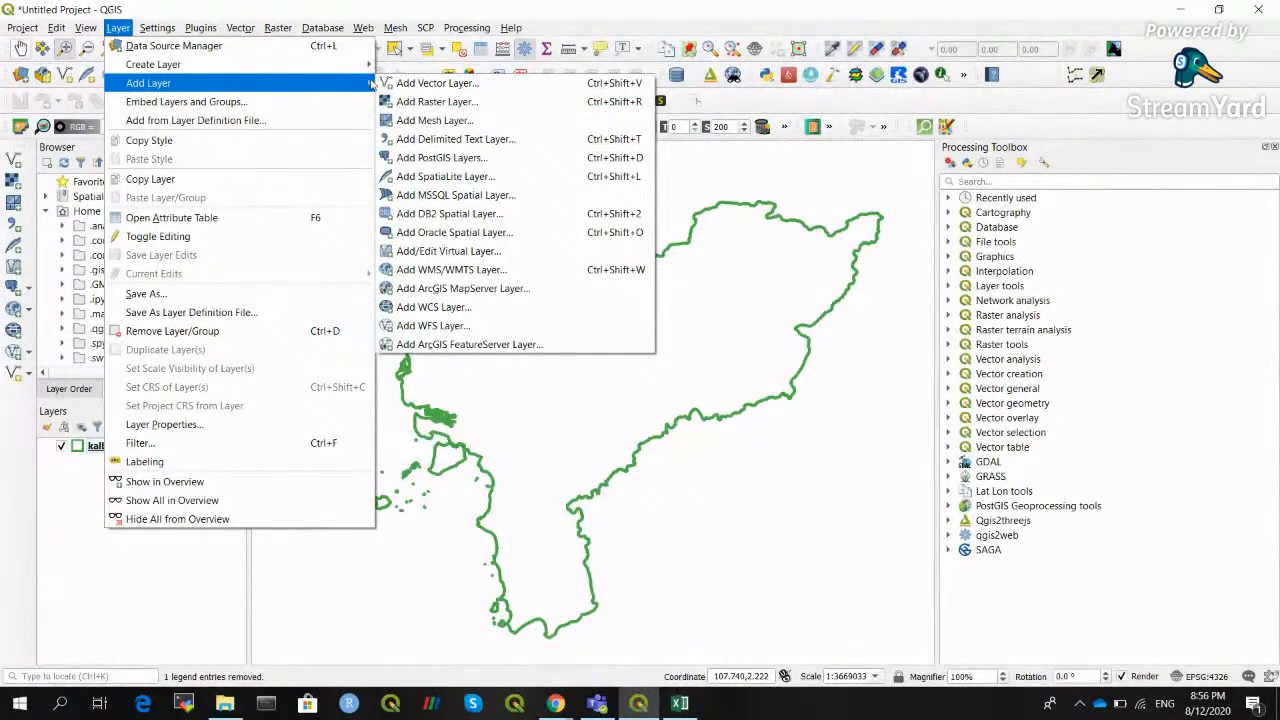
click(501, 145)
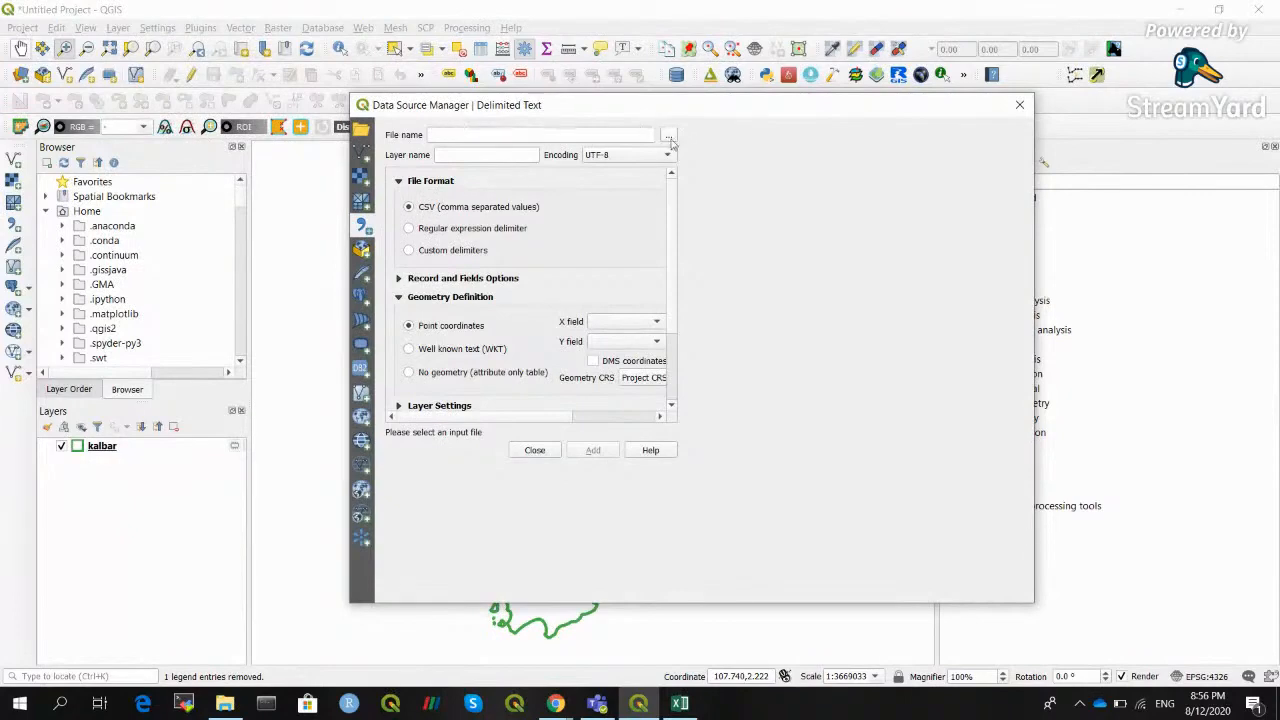
click(668, 137)
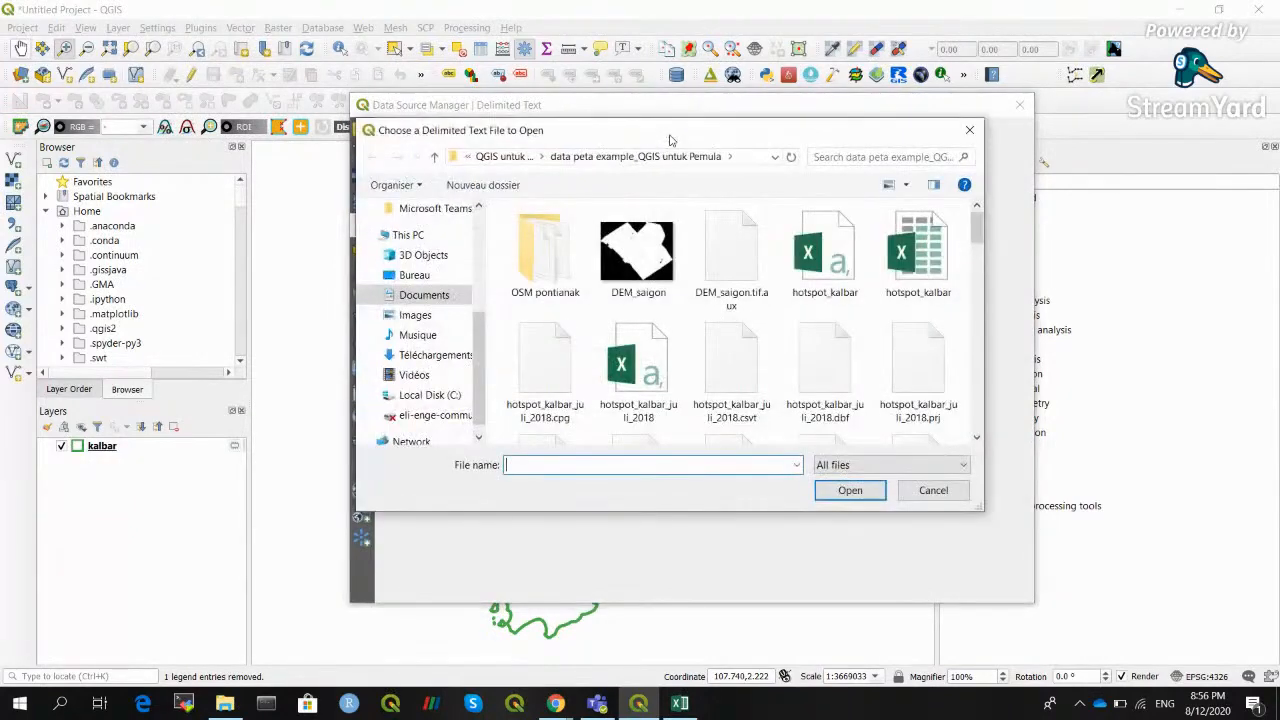
click(627, 372)
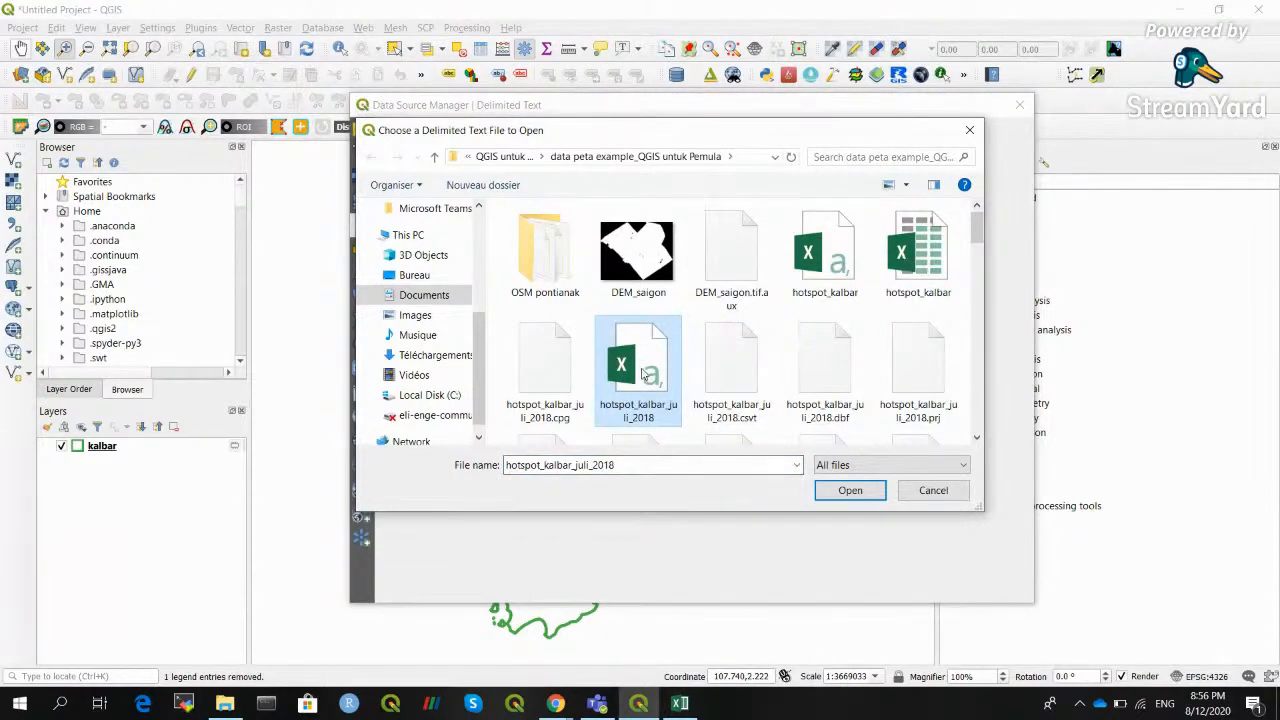
click(858, 493)
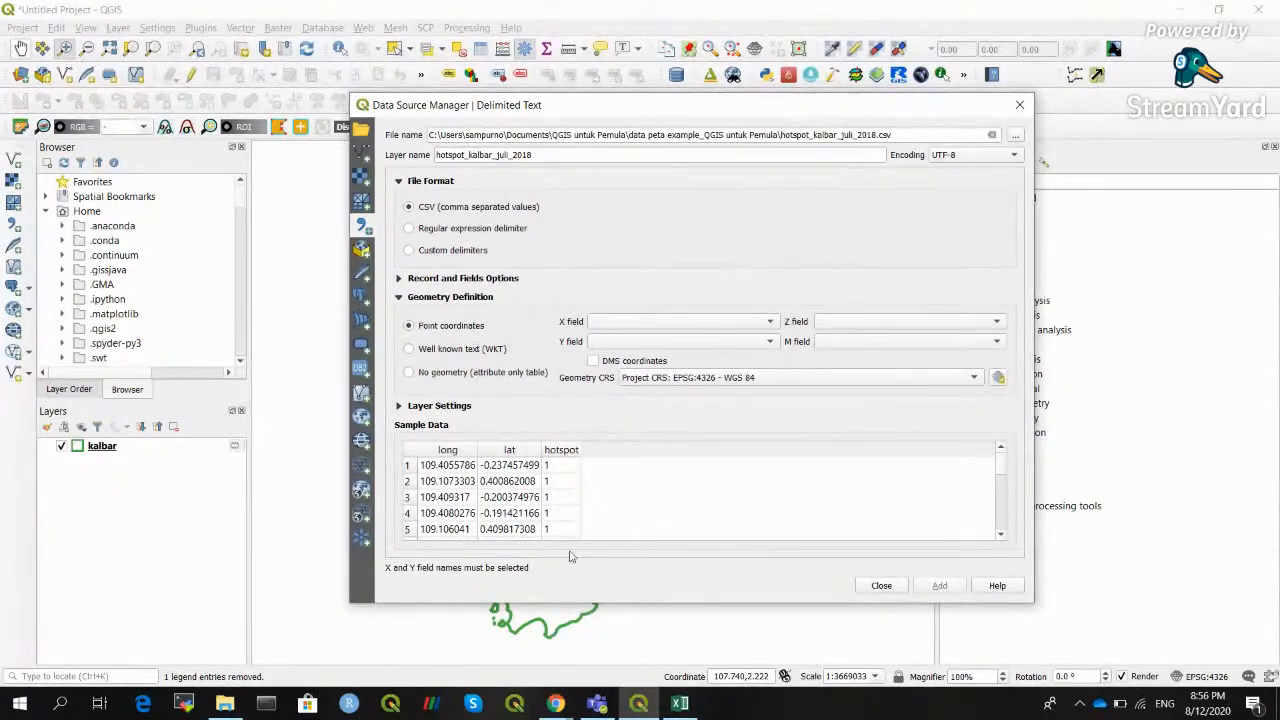
Step: Switch to Excel, set up saving hotspot_kalbar_juli_2018 as CSV (Comma delimited) in its current folder, cancel the save and return to QGIS
click(680, 703)
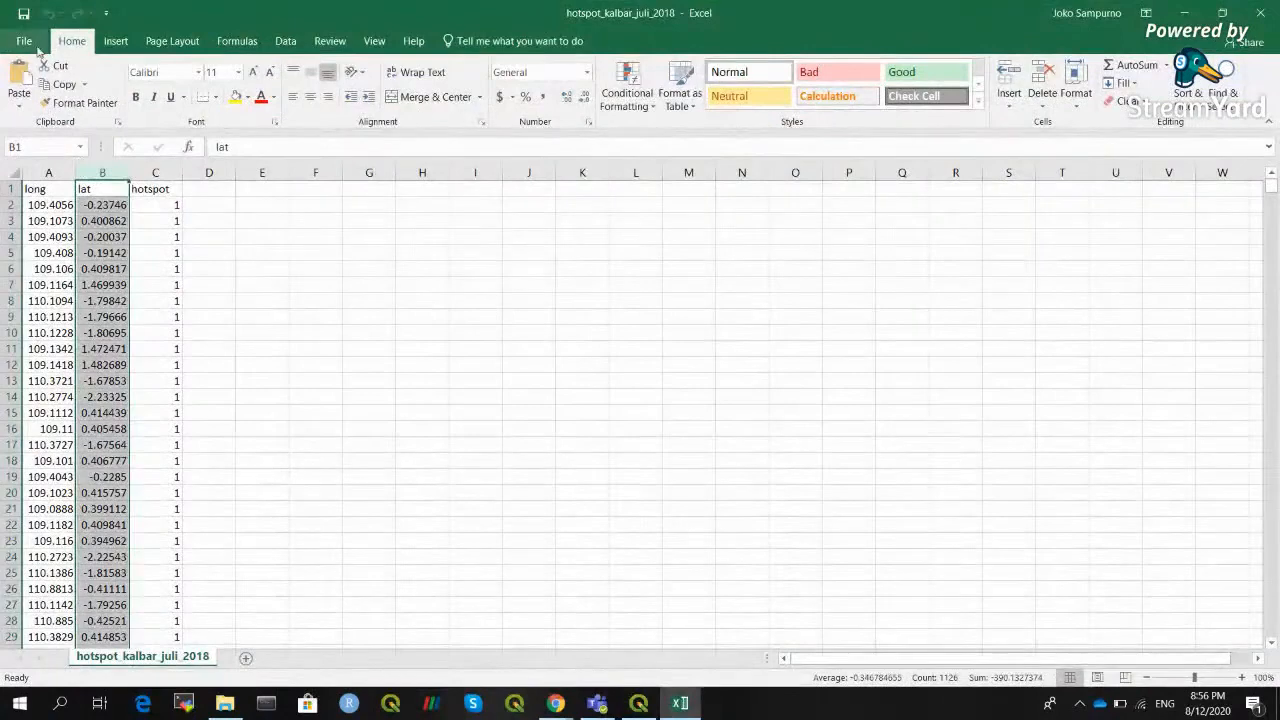
click(30, 46)
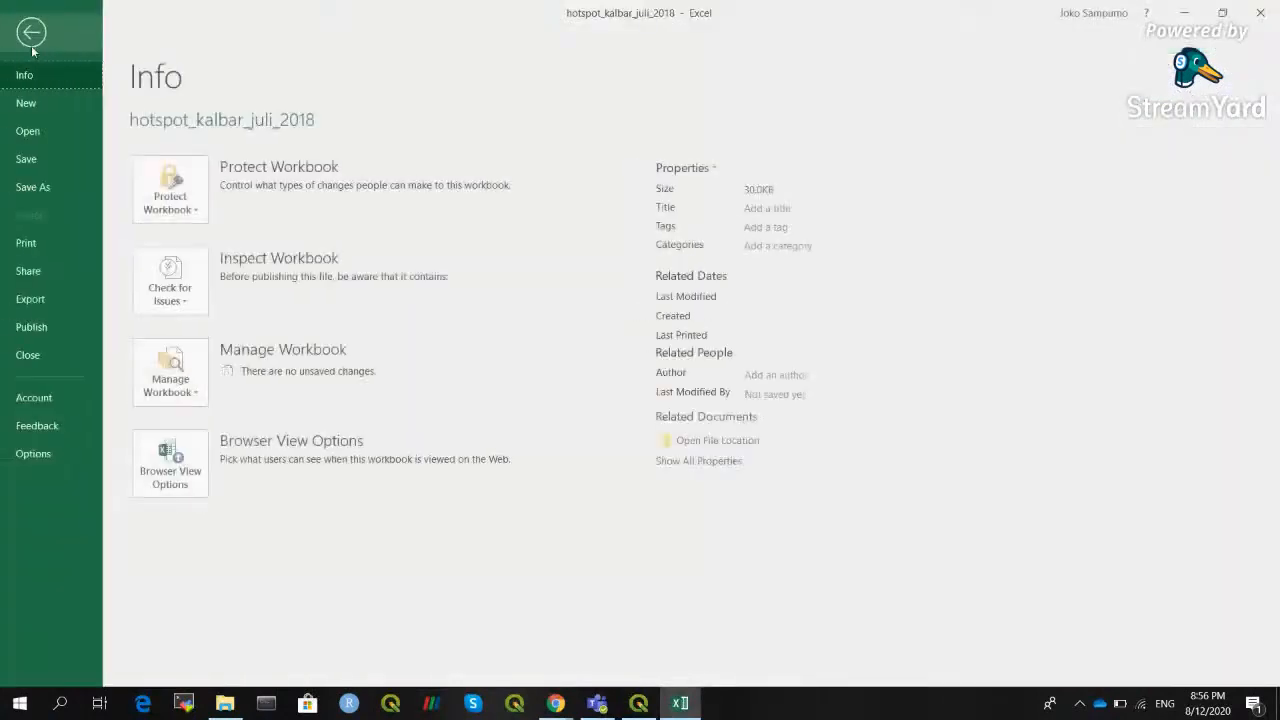
click(50, 186)
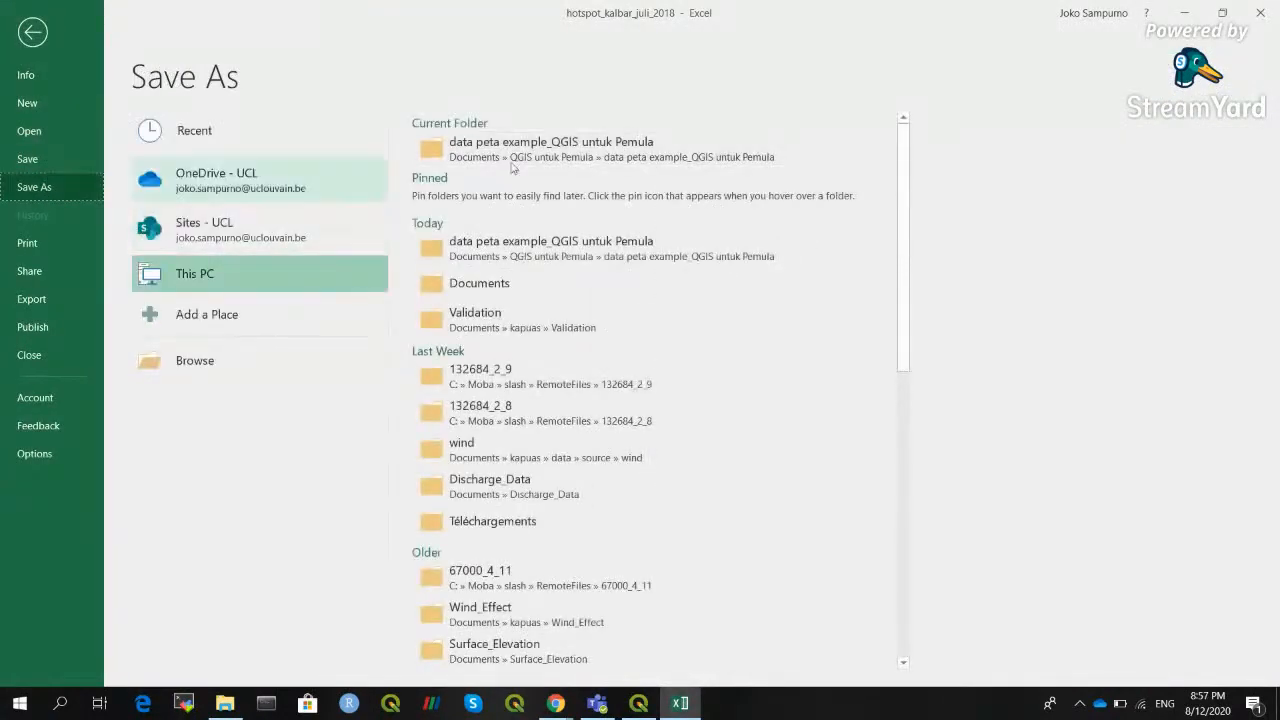
click(537, 158)
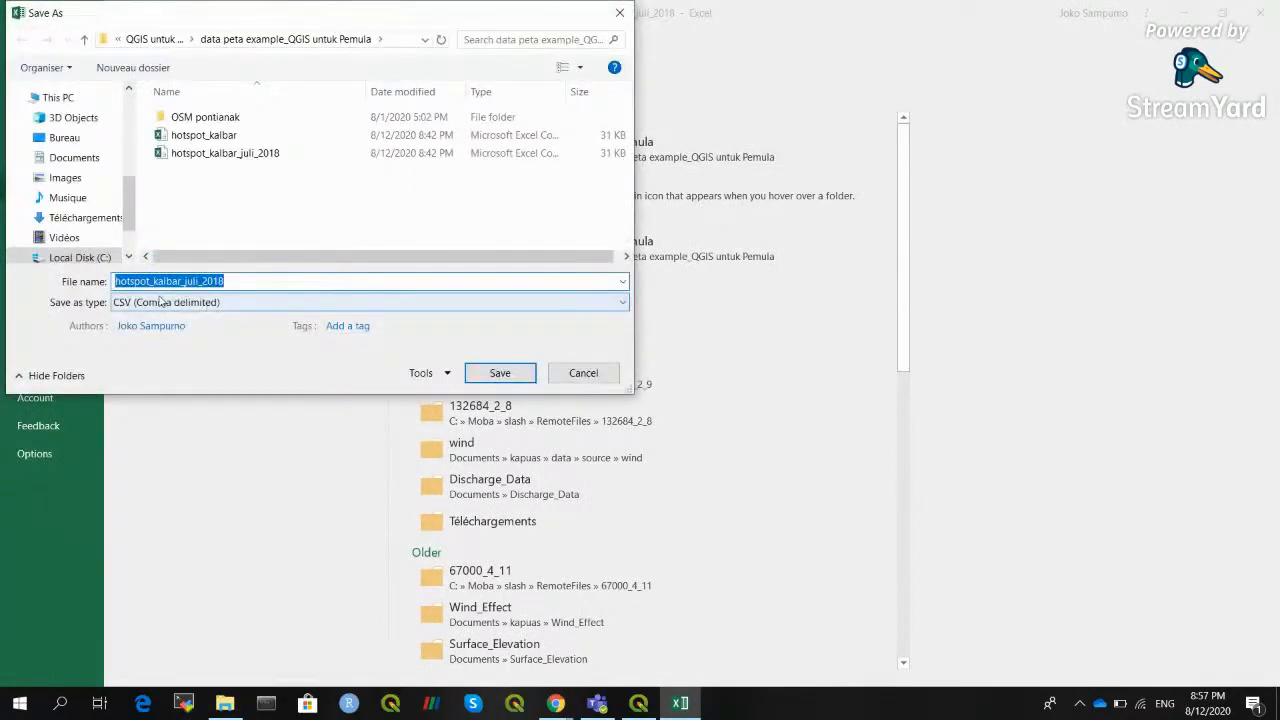
click(185, 304)
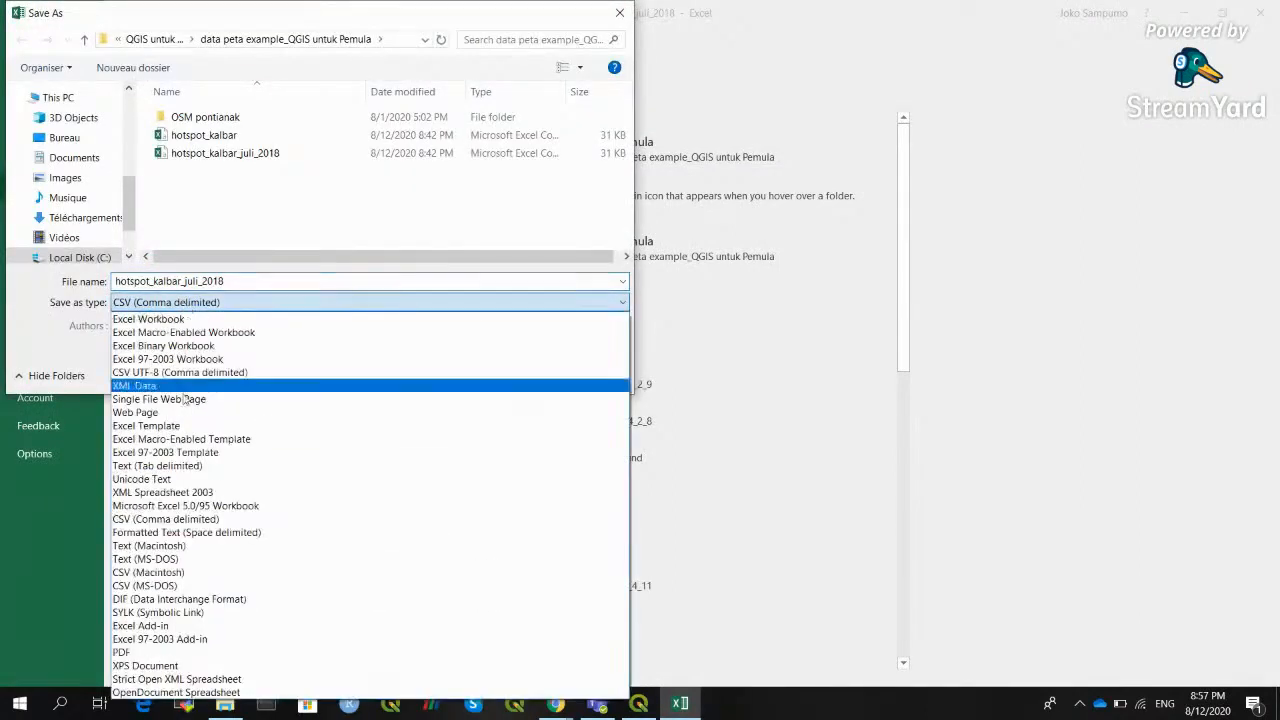
click(200, 519)
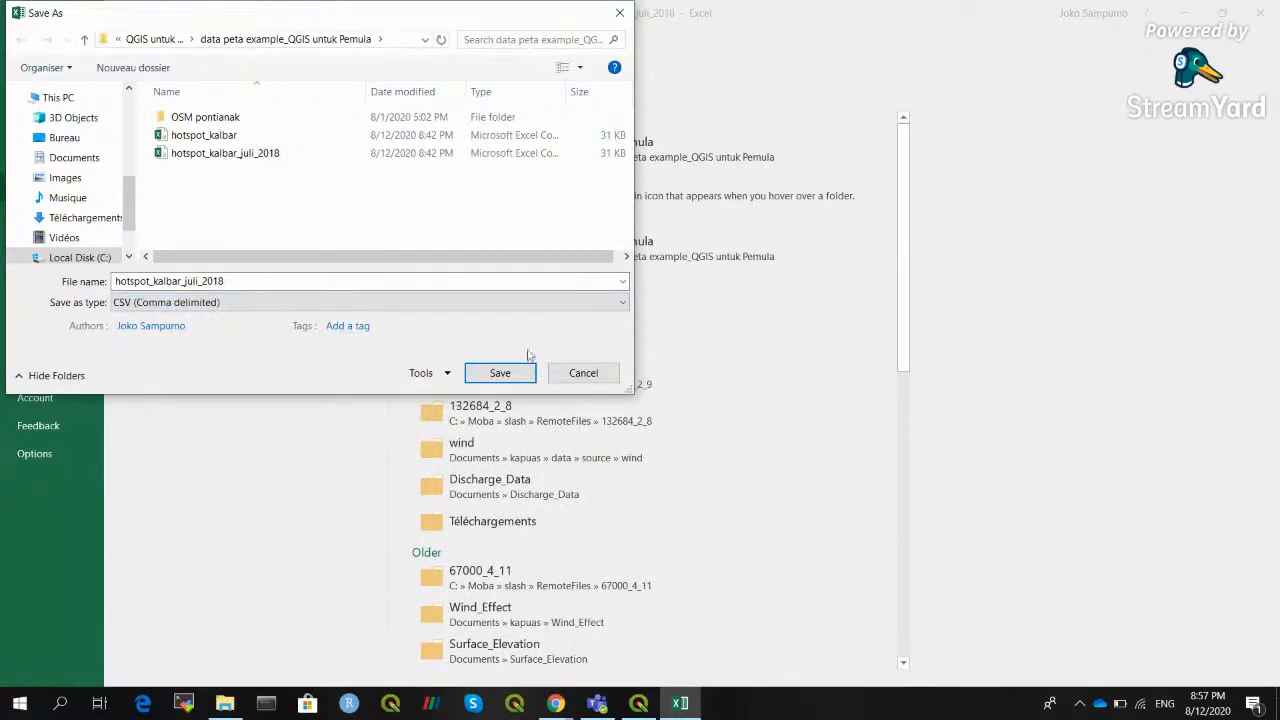
click(583, 373)
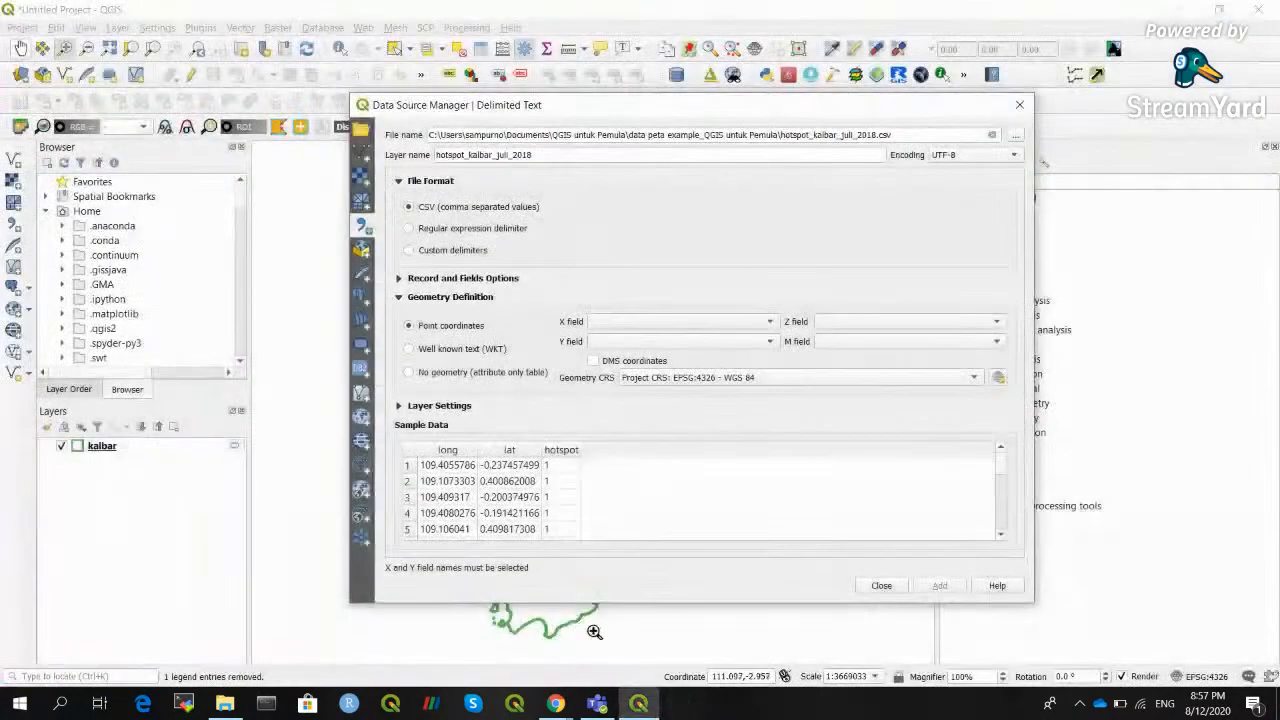
Step: Inspect the long, lat and hotspot columns in the sample data of the delimited text import
click(446, 452)
click(507, 451)
click(440, 451)
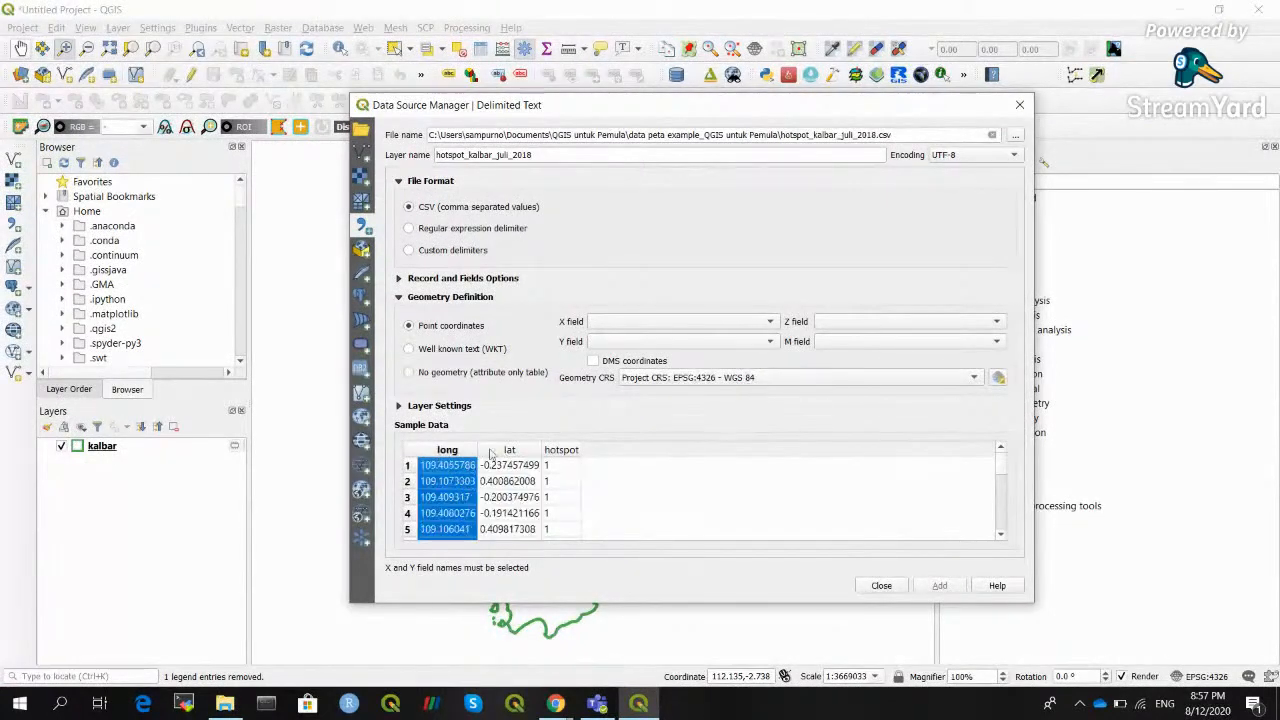
click(511, 451)
click(561, 451)
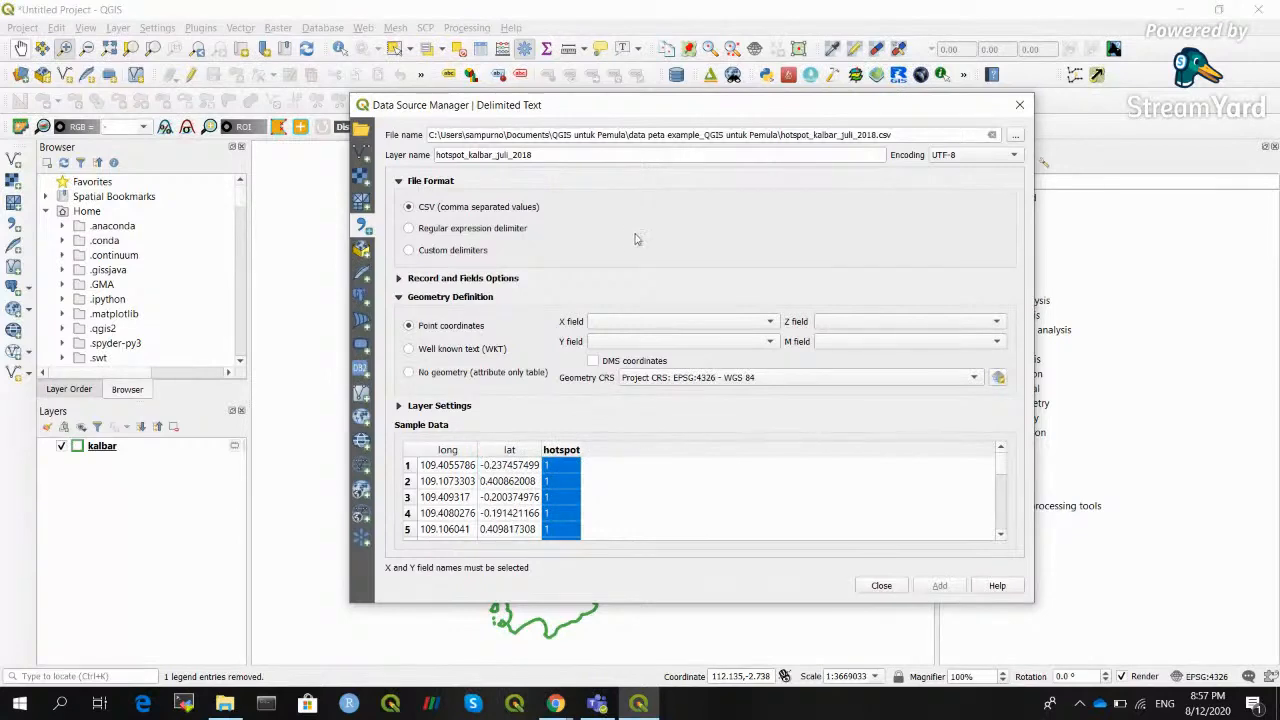
Step: Shorten the name of the imported layer to hotspot_kalbar
drag(551, 156, 497, 155)
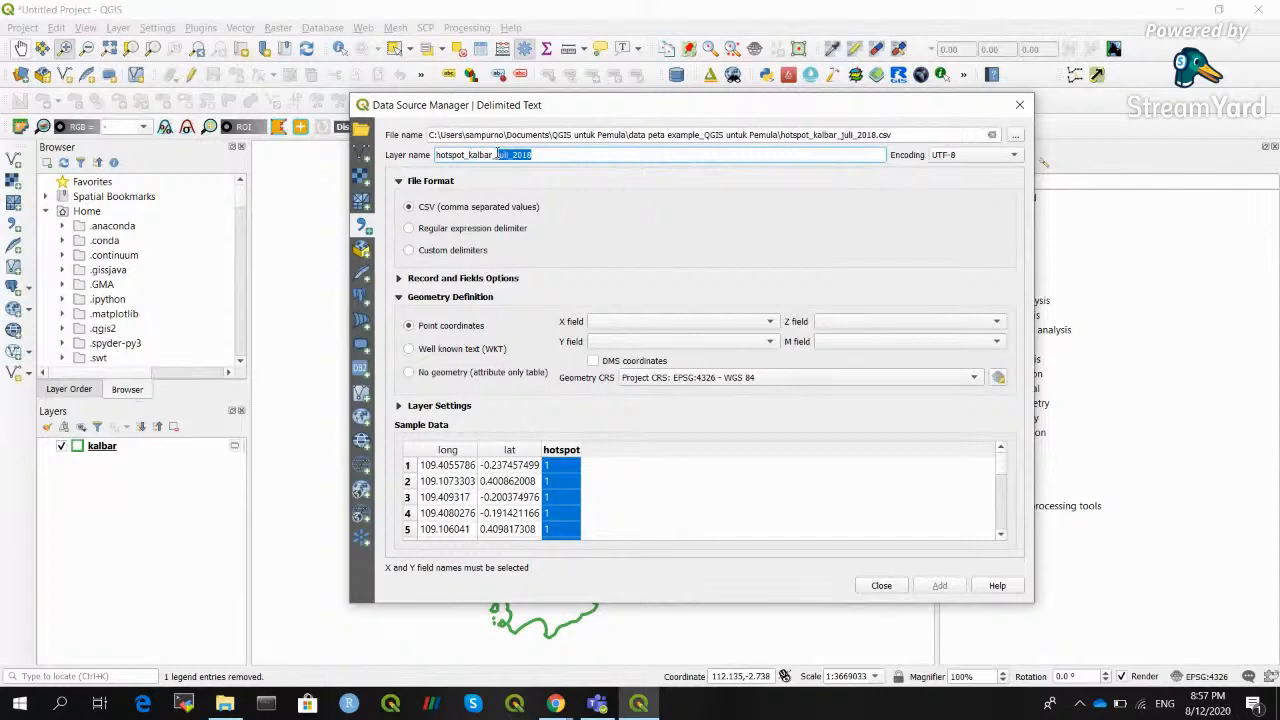
click(542, 155)
drag(531, 155, 508, 155)
key(BackSpace)
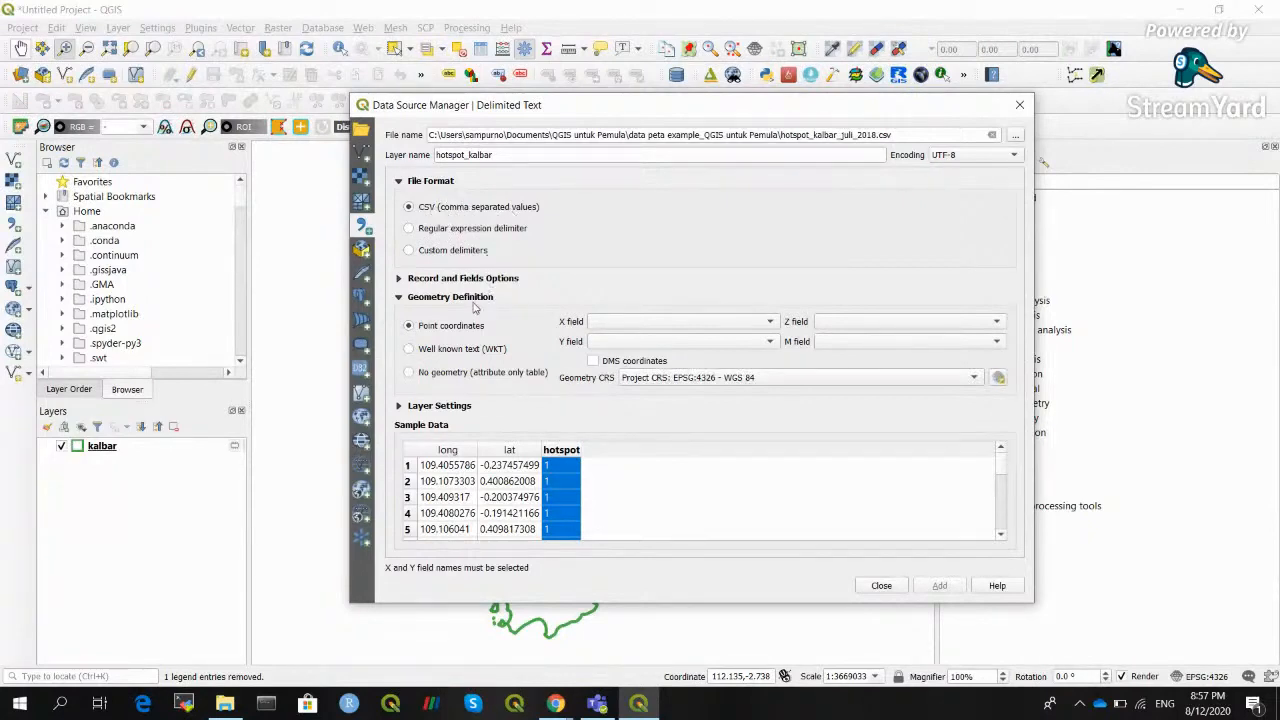
Step: Assign long as the X field and lat as the Y field of the point coordinates
click(770, 322)
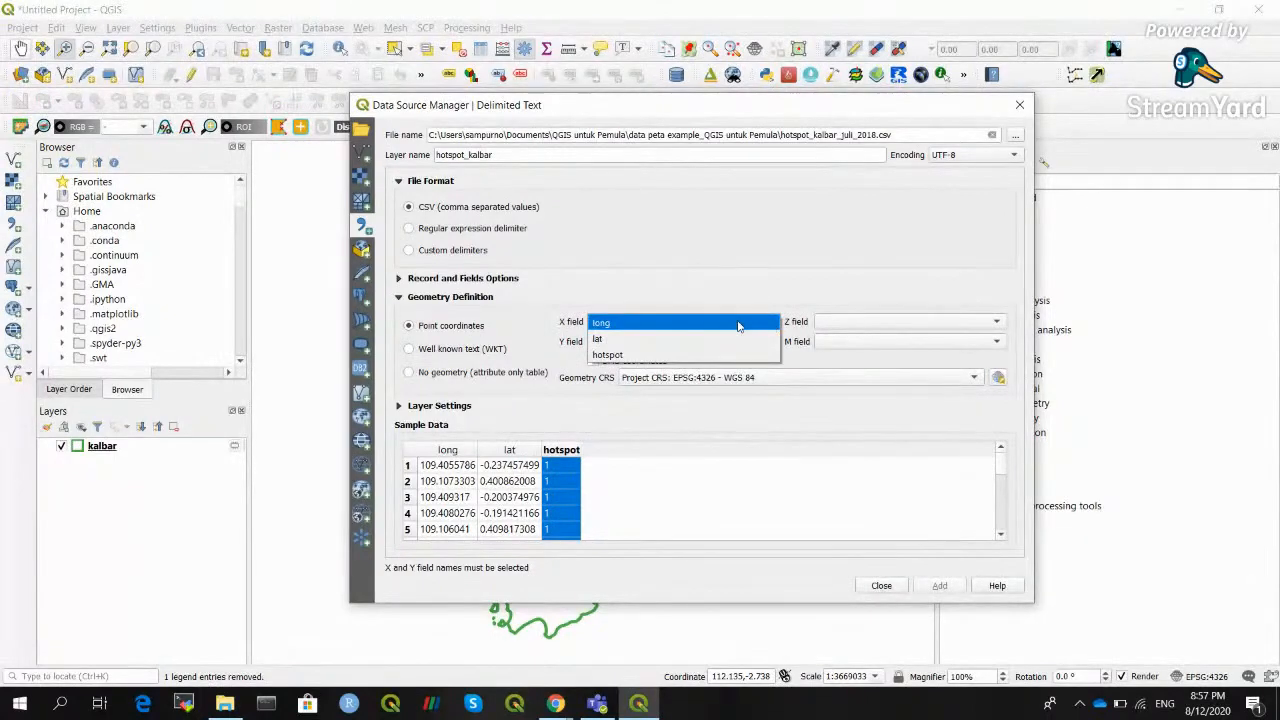
click(700, 323)
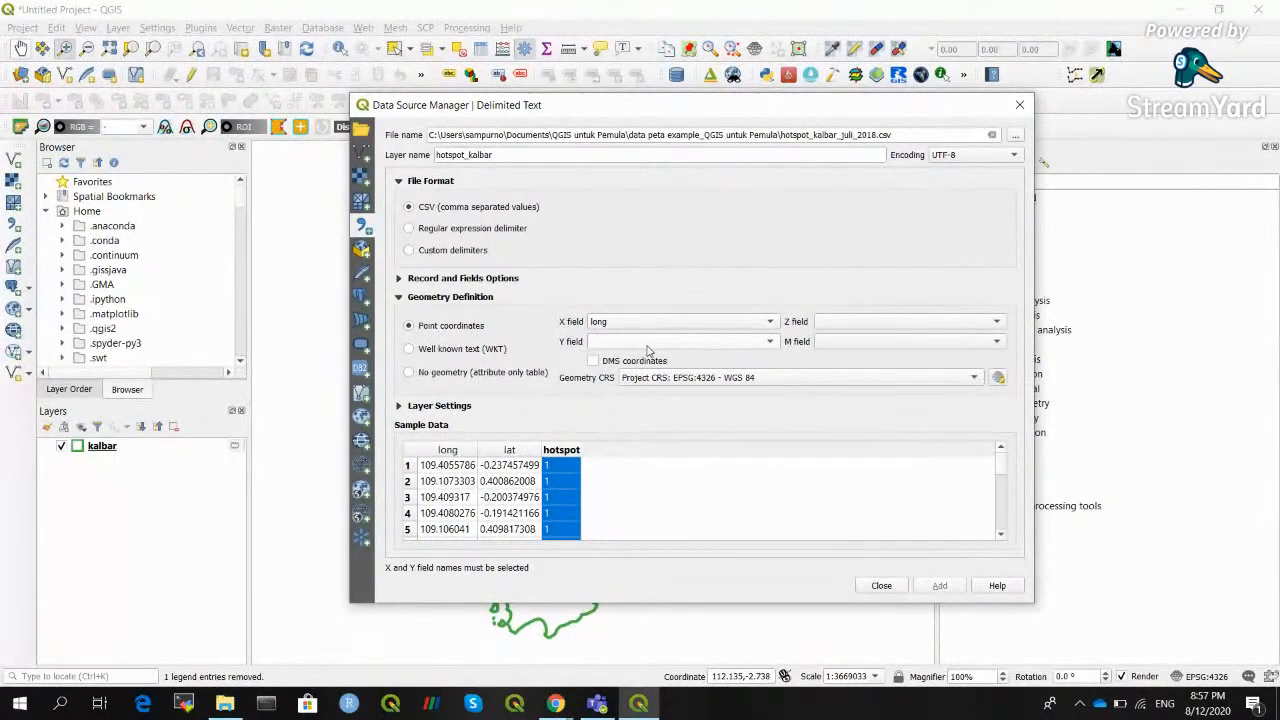
click(648, 345)
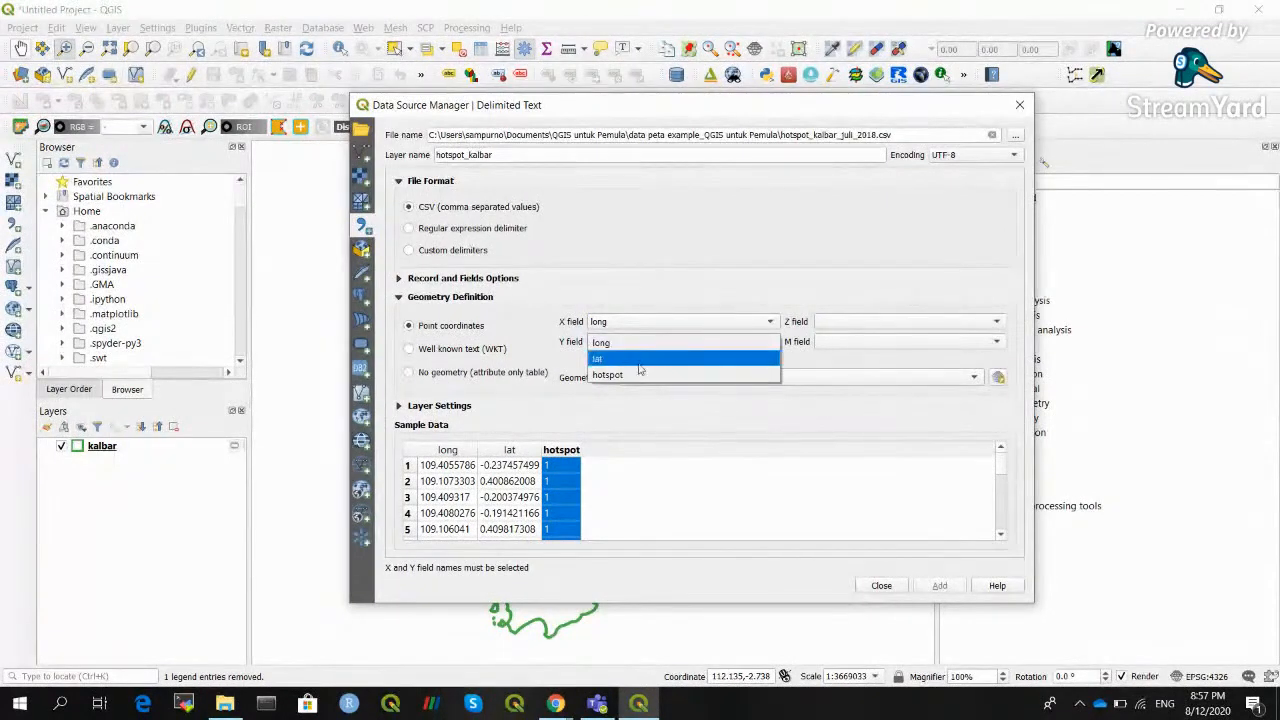
click(640, 366)
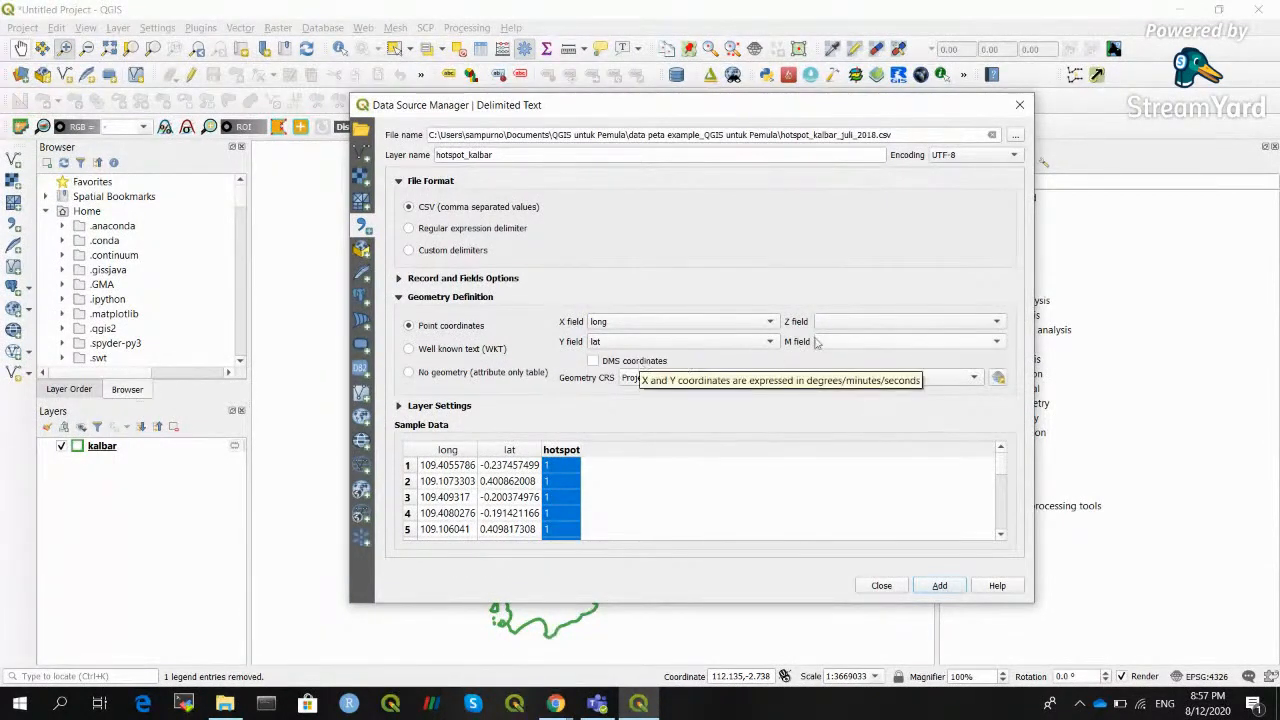
Step: Assign hotspot as the M field in the geometry definition, leaving the Z field empty
click(952, 322)
click(985, 307)
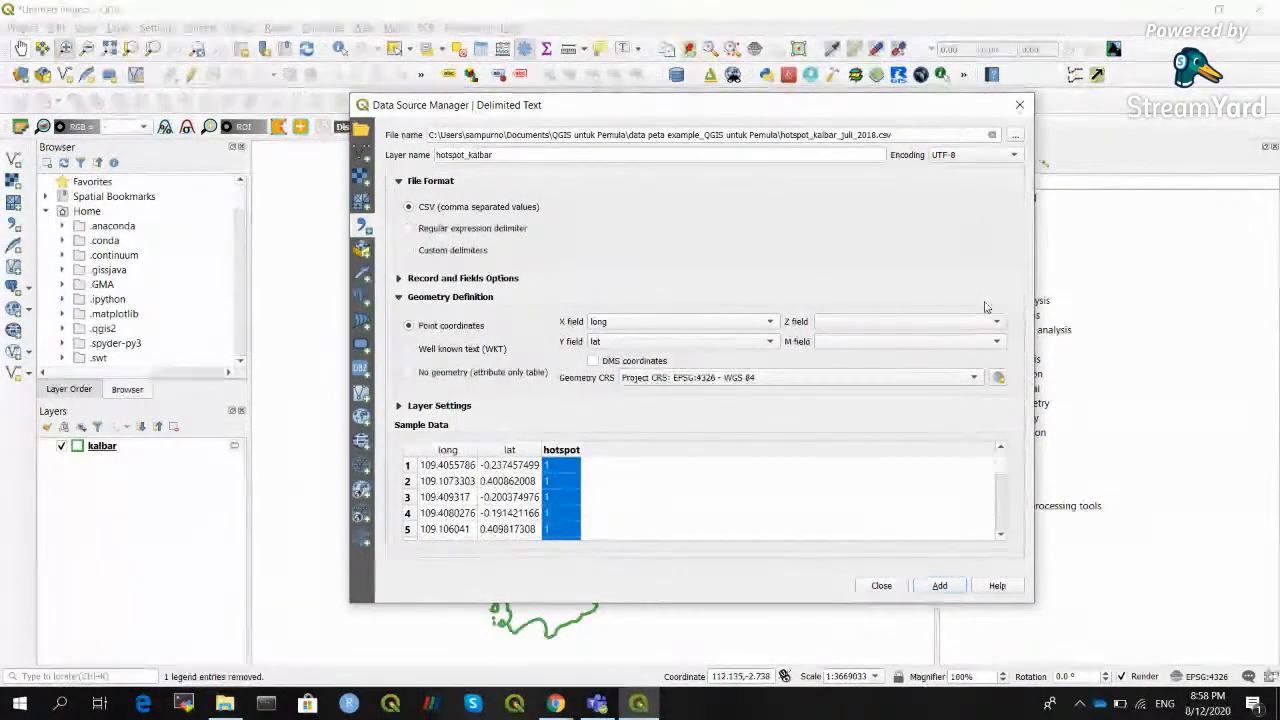
click(996, 343)
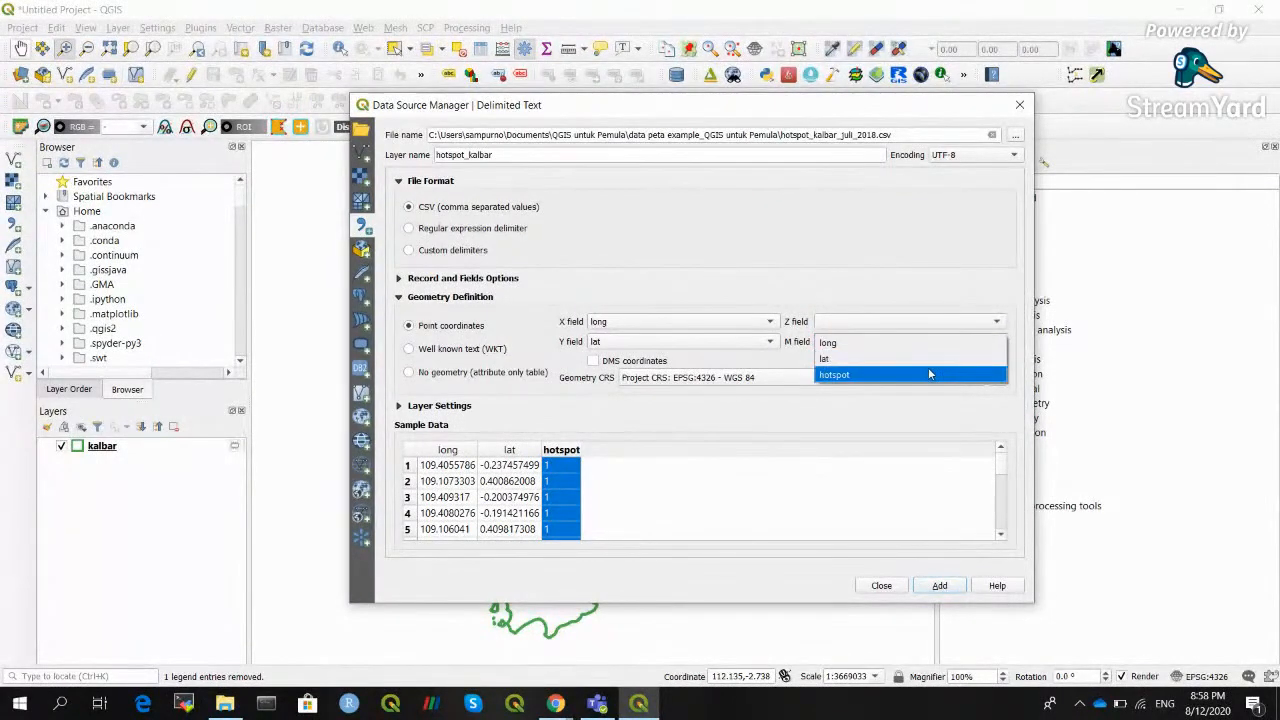
click(878, 378)
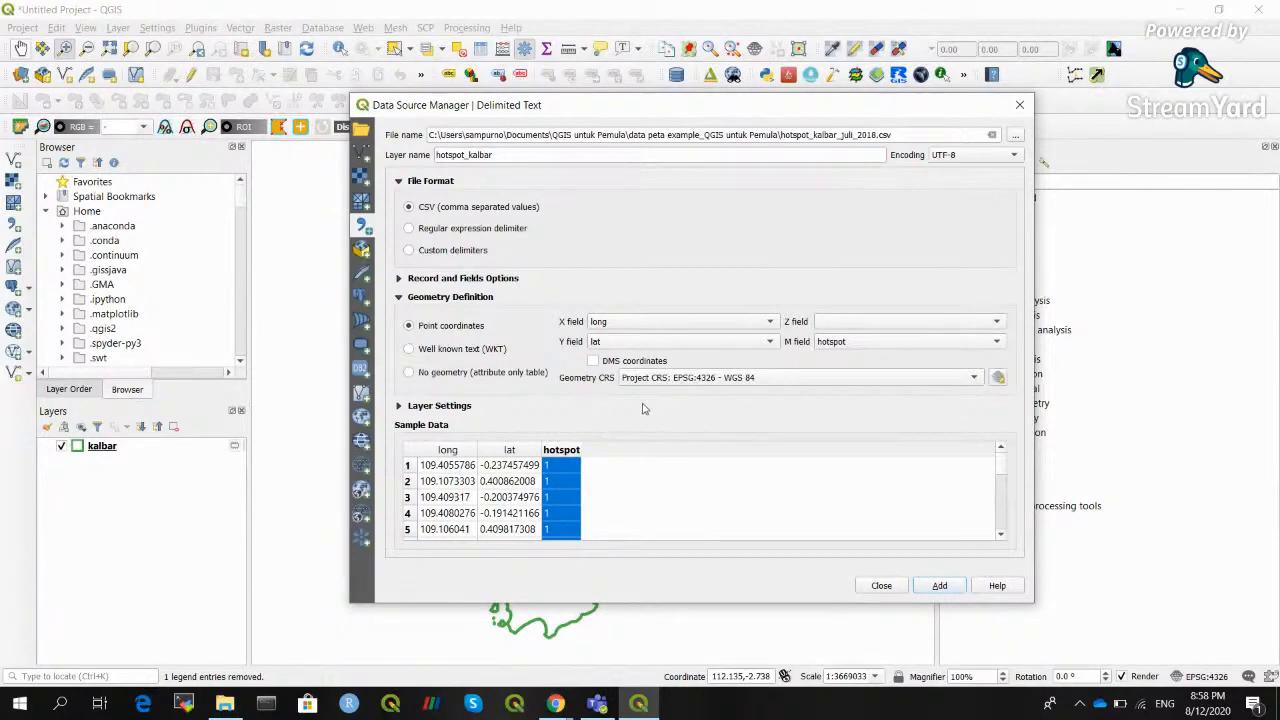
Step: Select Project CRS: EPSG:4326 - WGS 84 as the geometry CRS and add the hotspot_kalbar point layer to the map
click(713, 379)
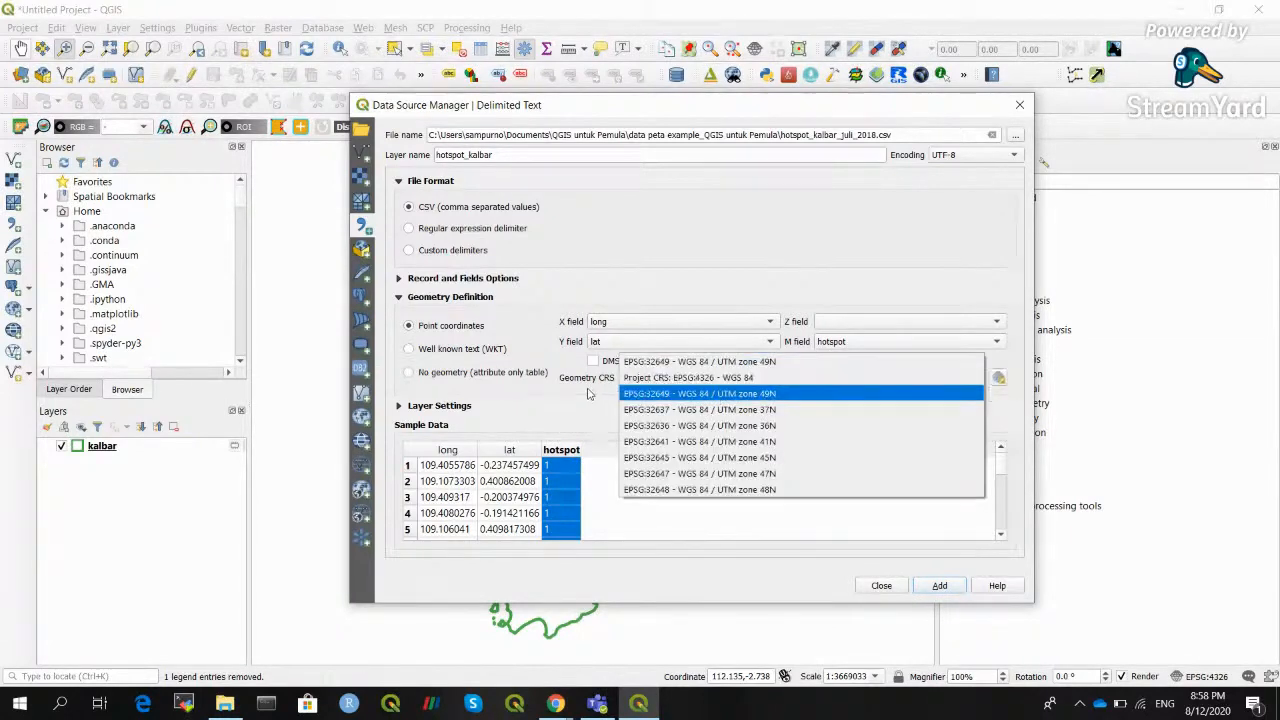
click(596, 394)
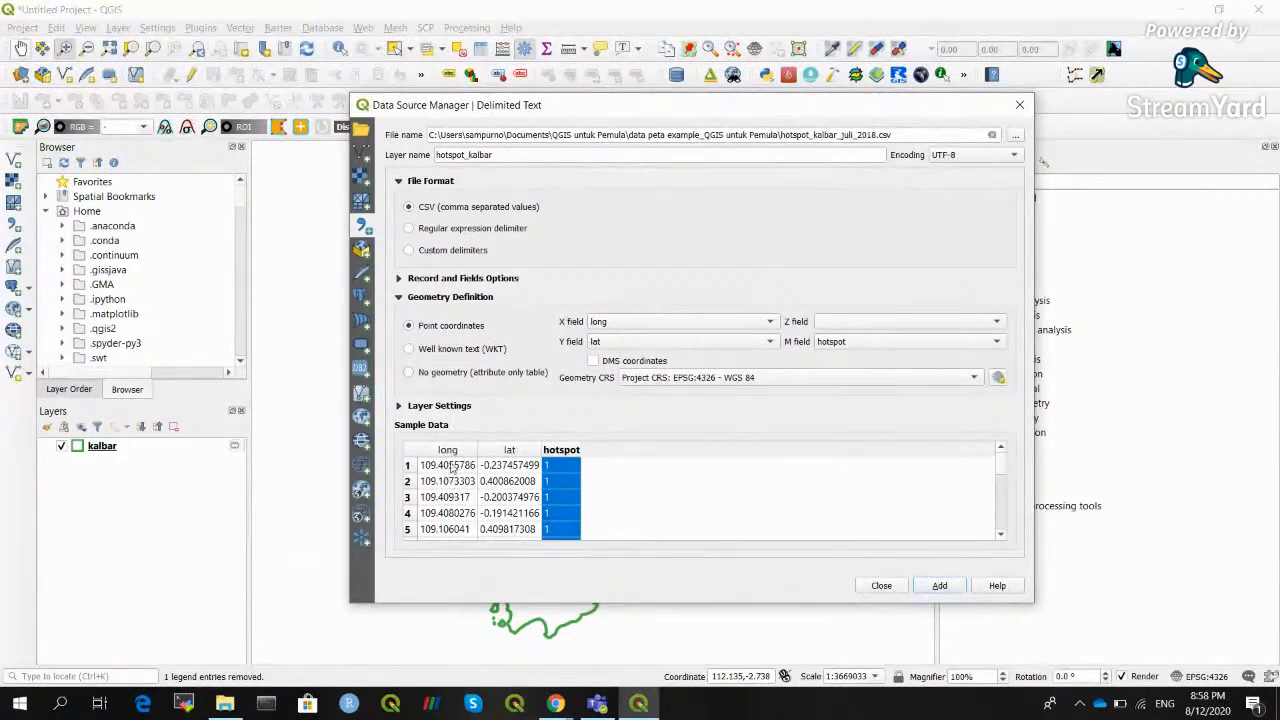
click(750, 379)
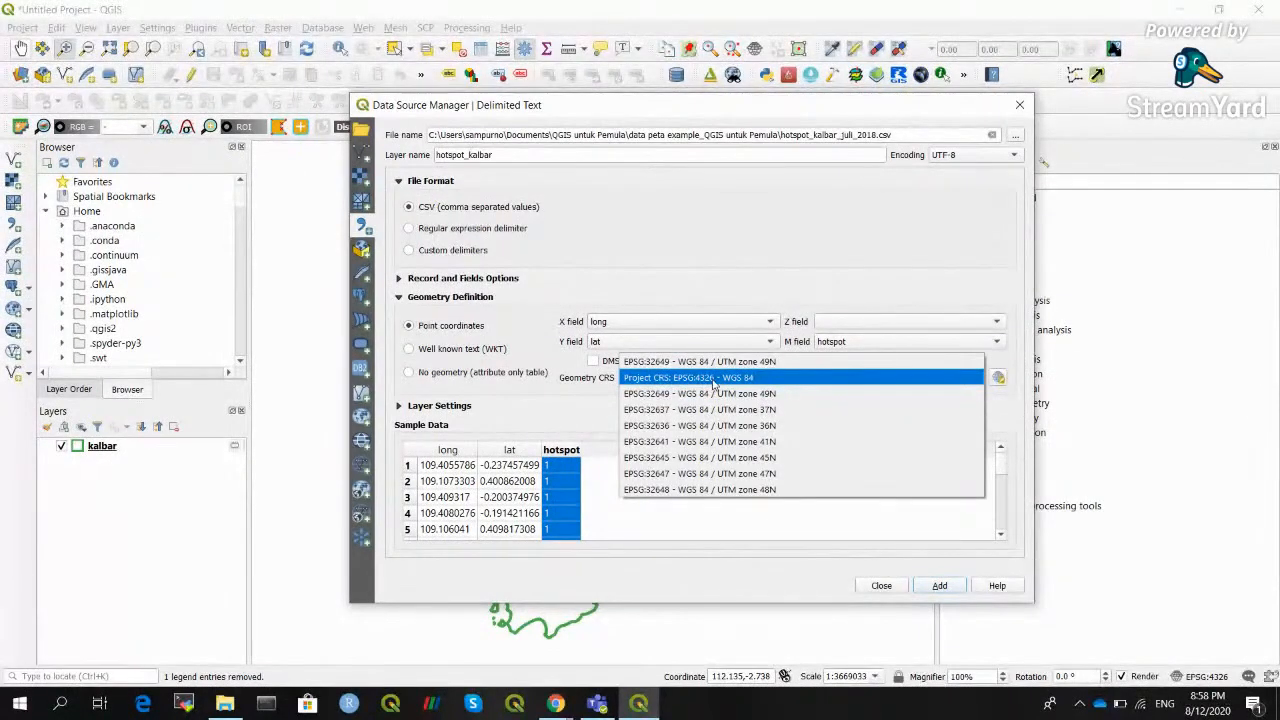
click(715, 383)
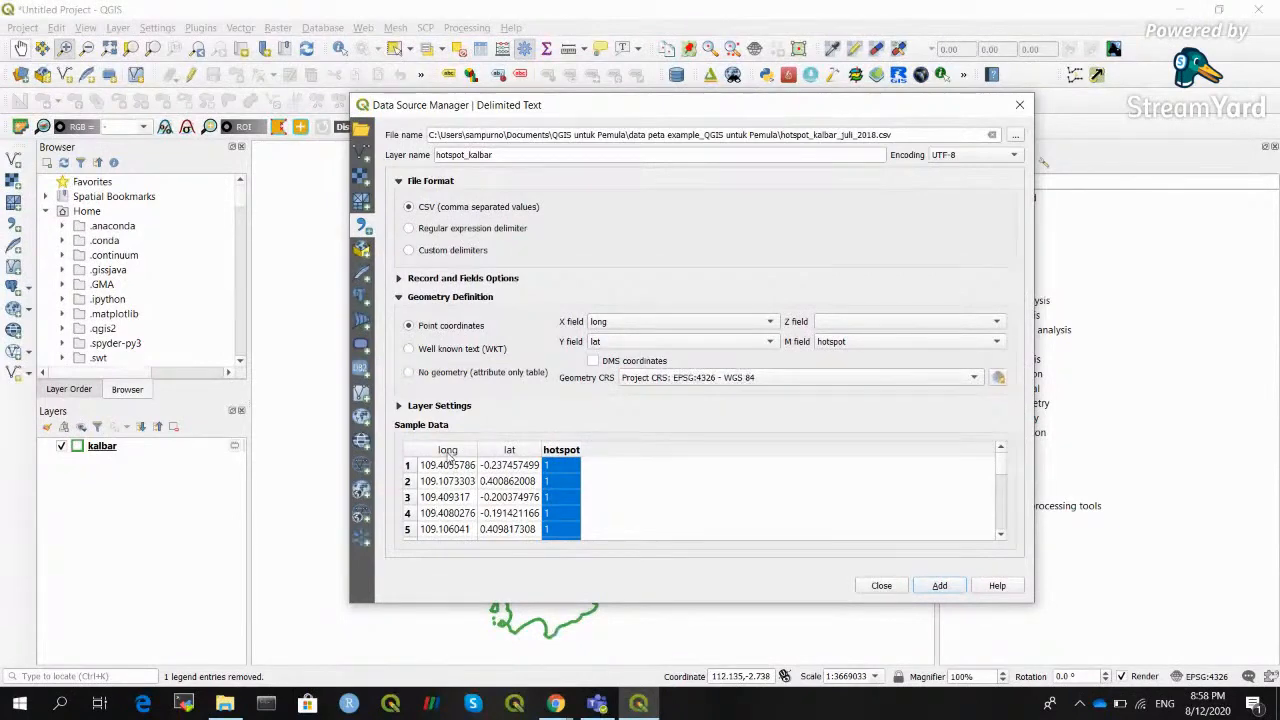
click(657, 380)
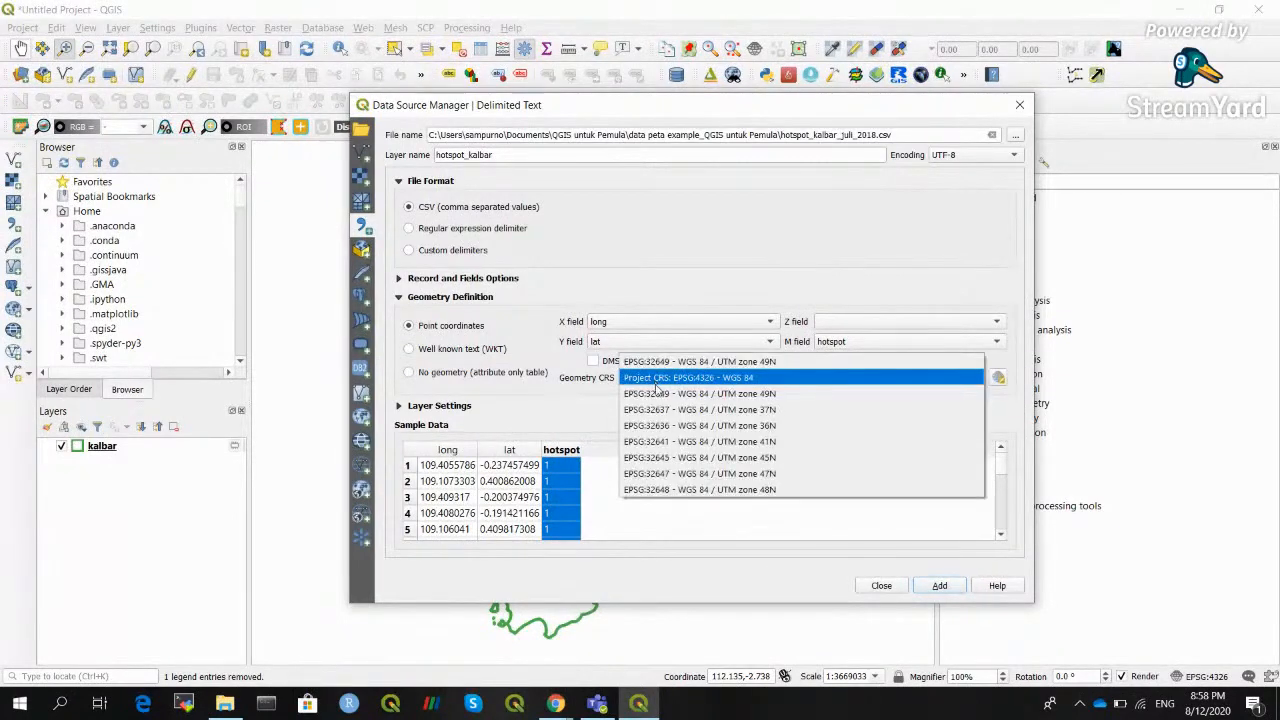
click(707, 379)
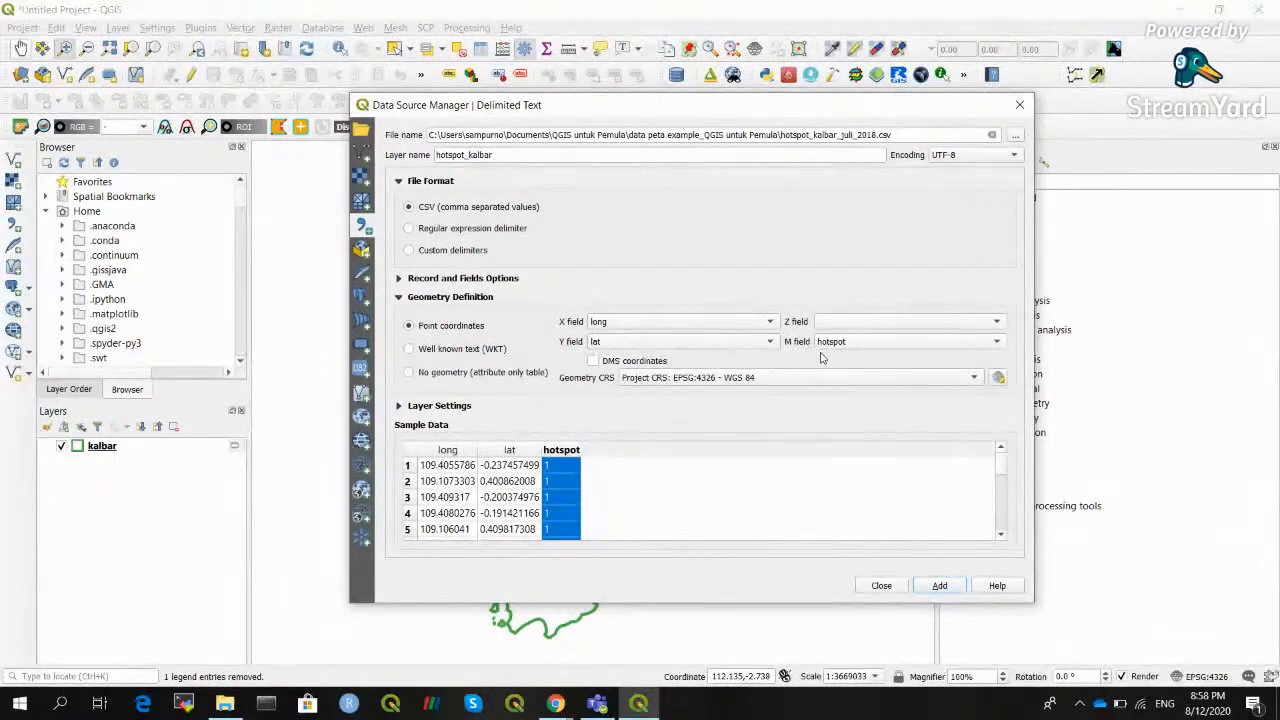
click(941, 586)
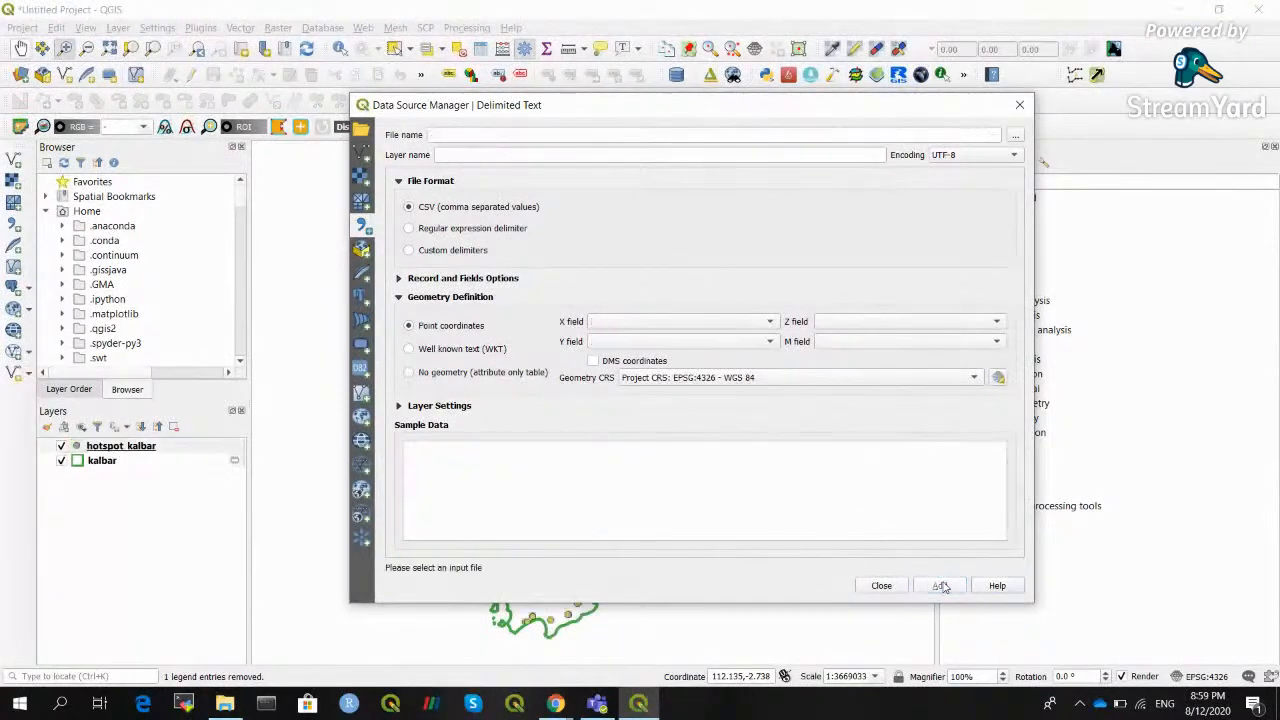
click(881, 587)
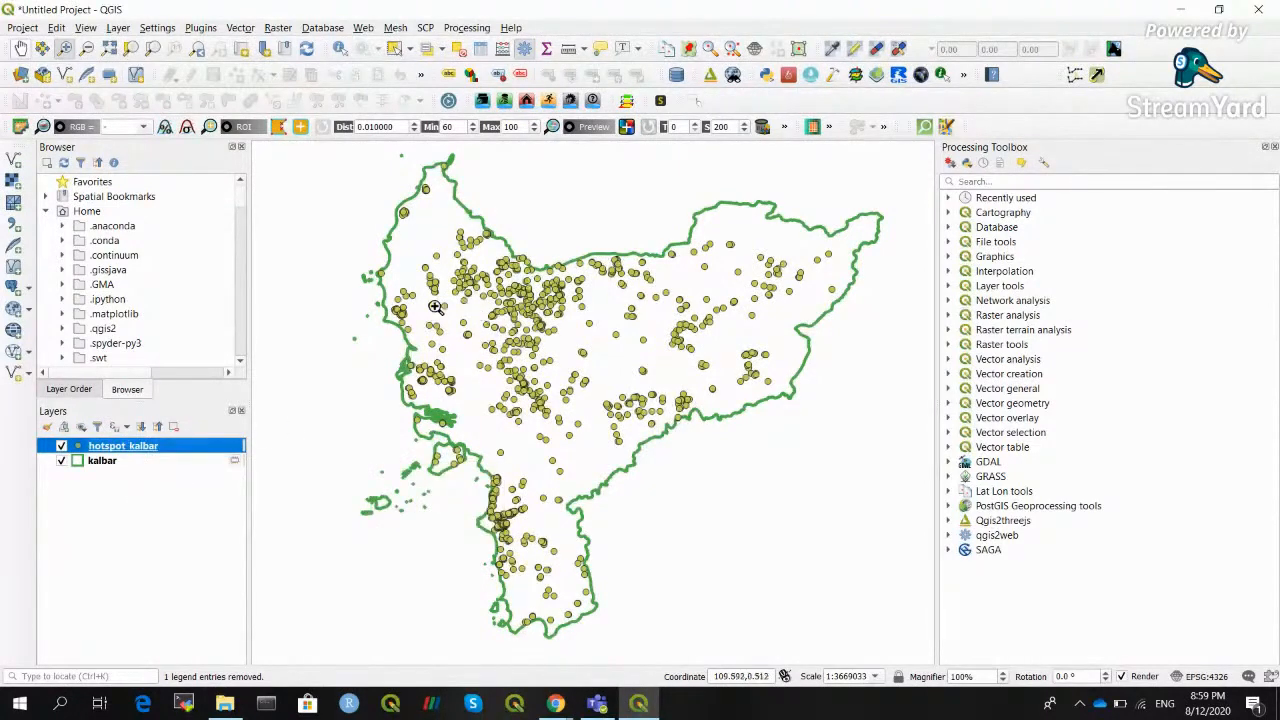
Step: Change the symbology of the hotspot_kalbar layer to Heatmap with the Magma color ramp
mouse_move(130, 451)
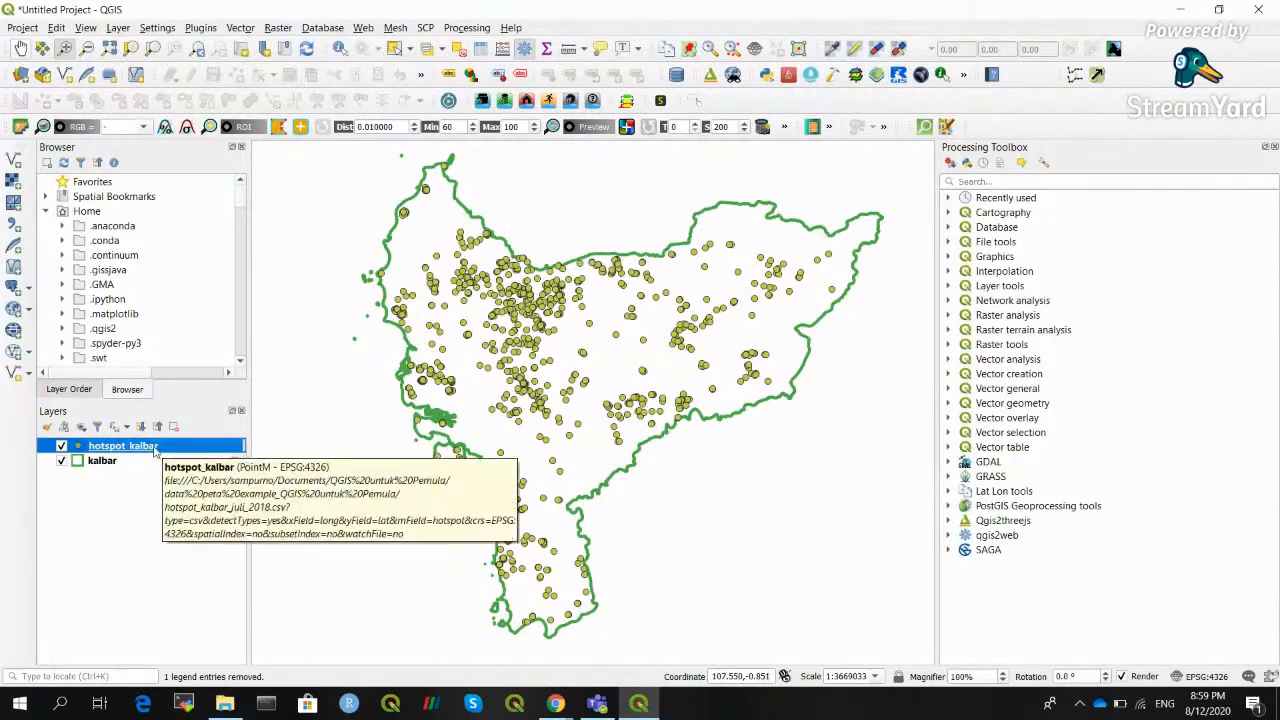
right_click(155, 452)
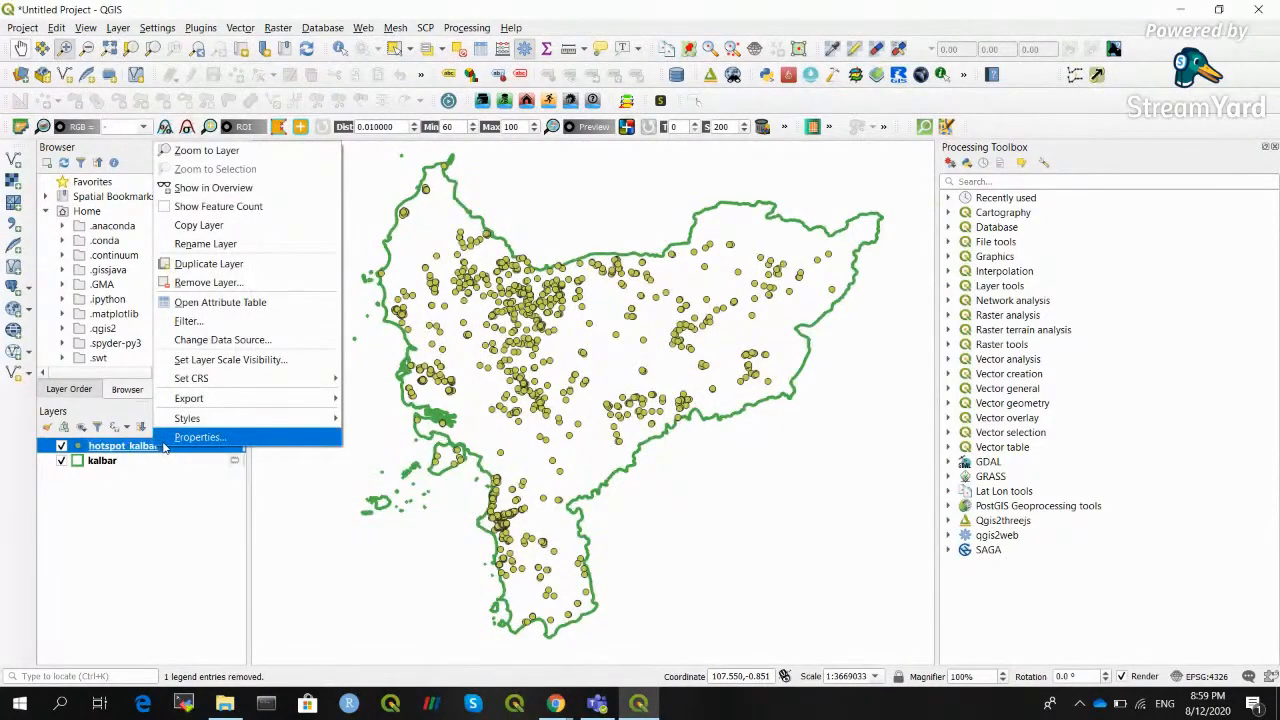
click(166, 440)
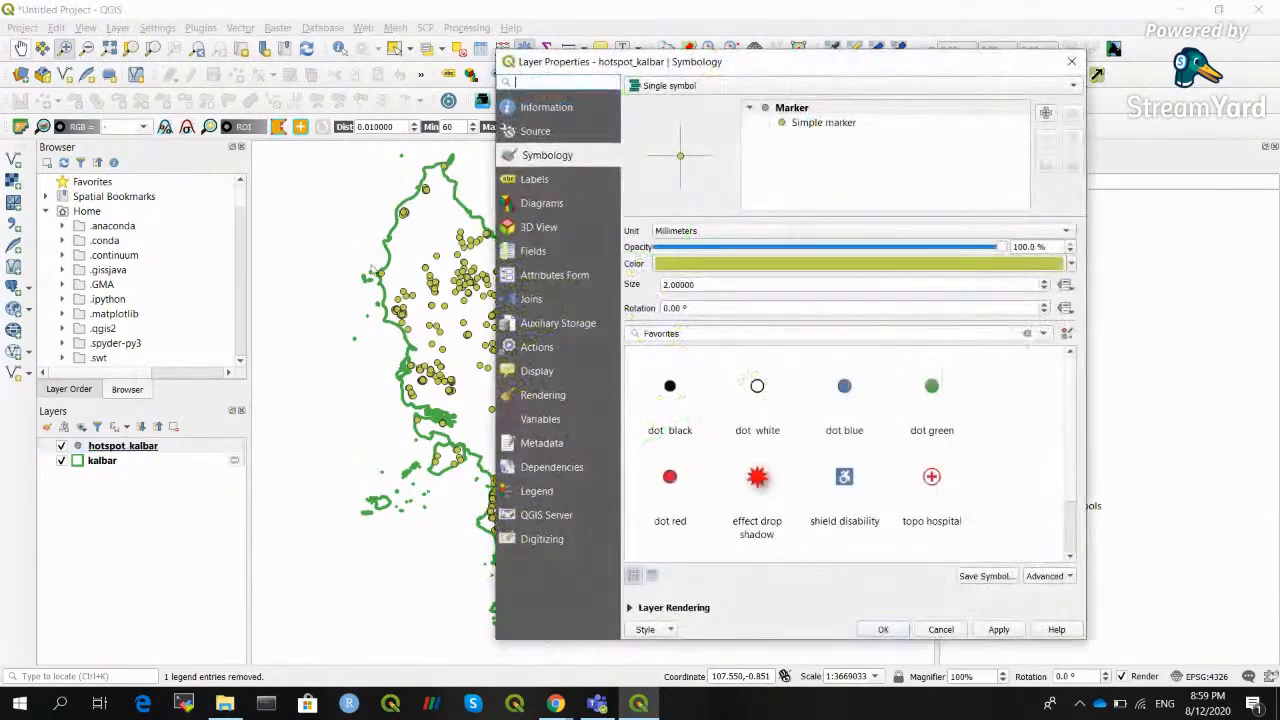
click(715, 88)
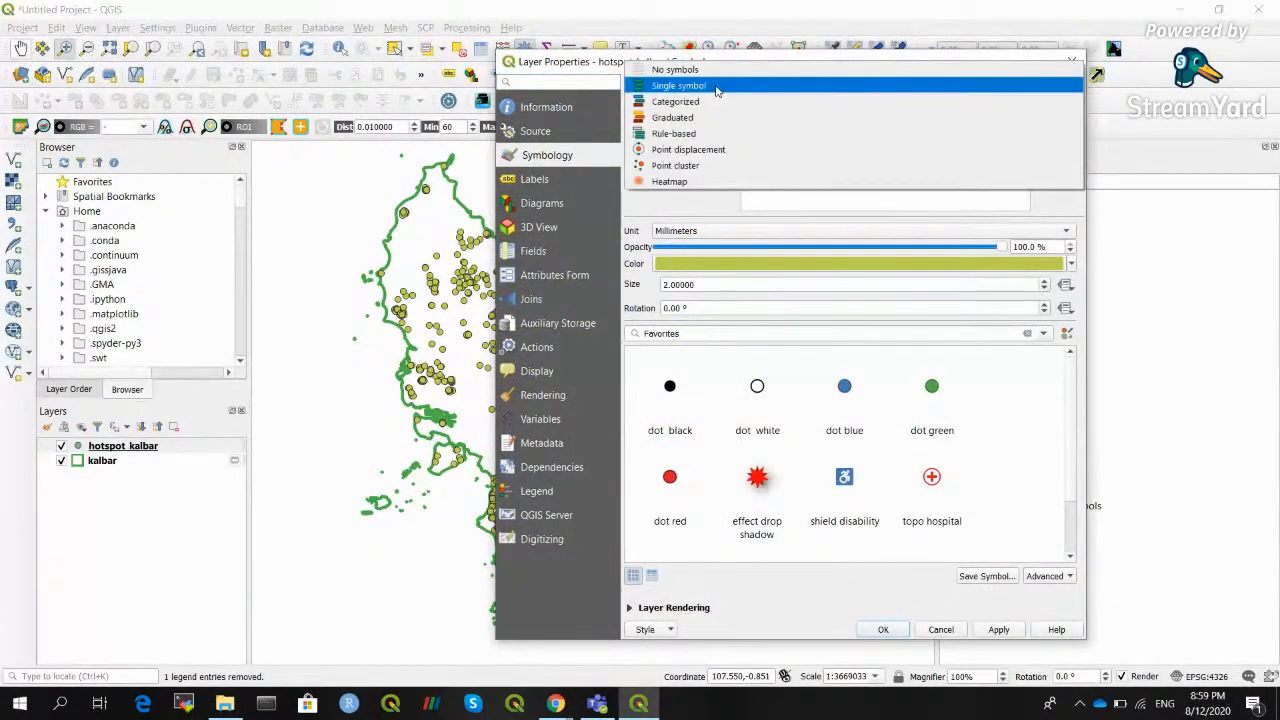
click(688, 182)
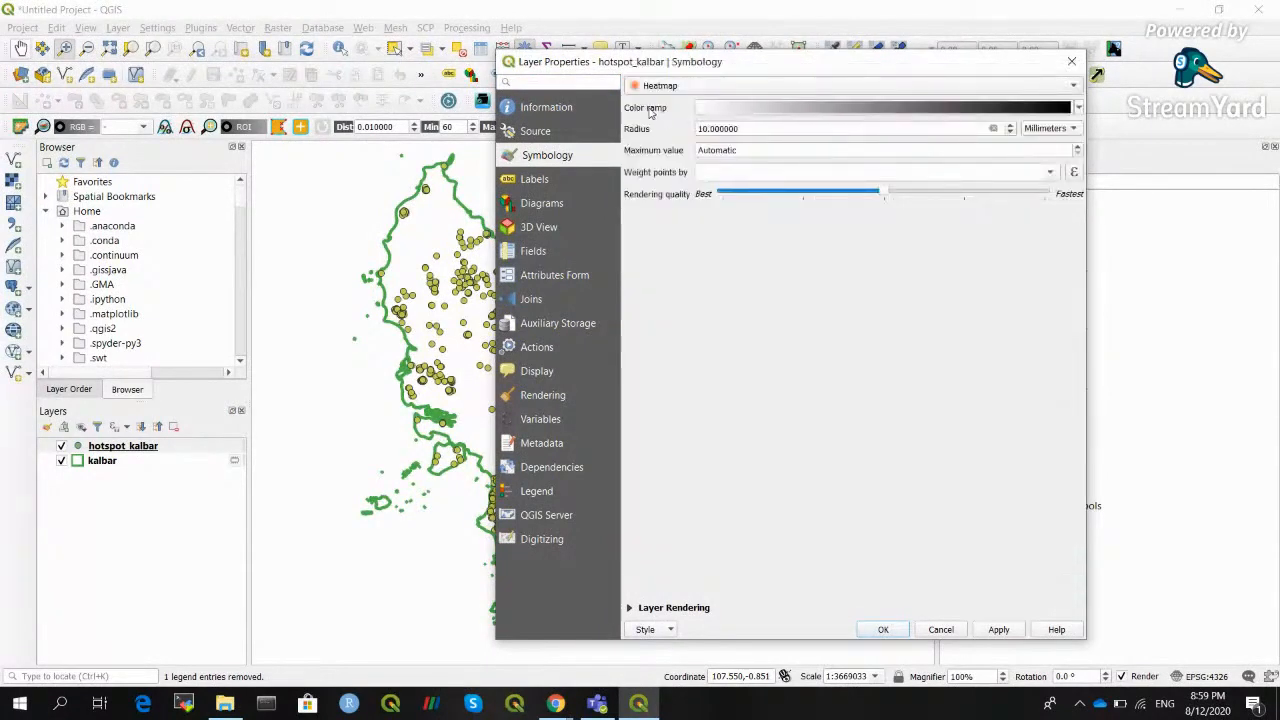
click(725, 110)
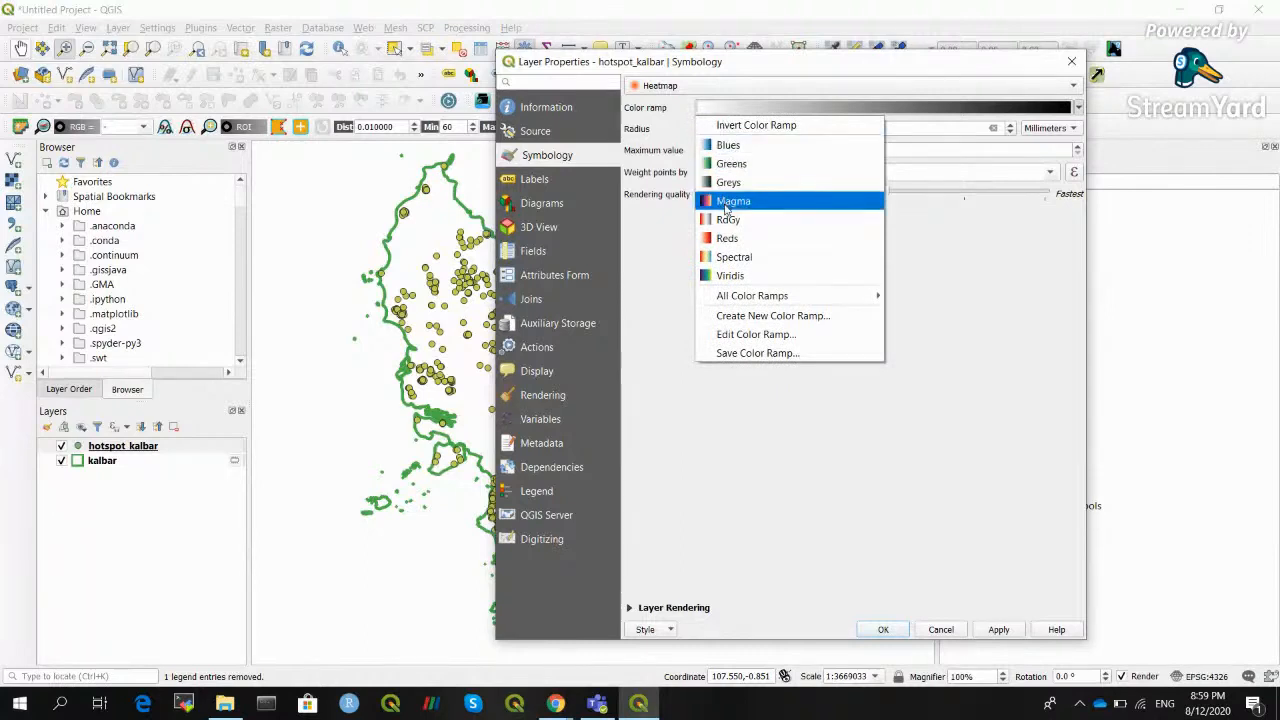
click(730, 201)
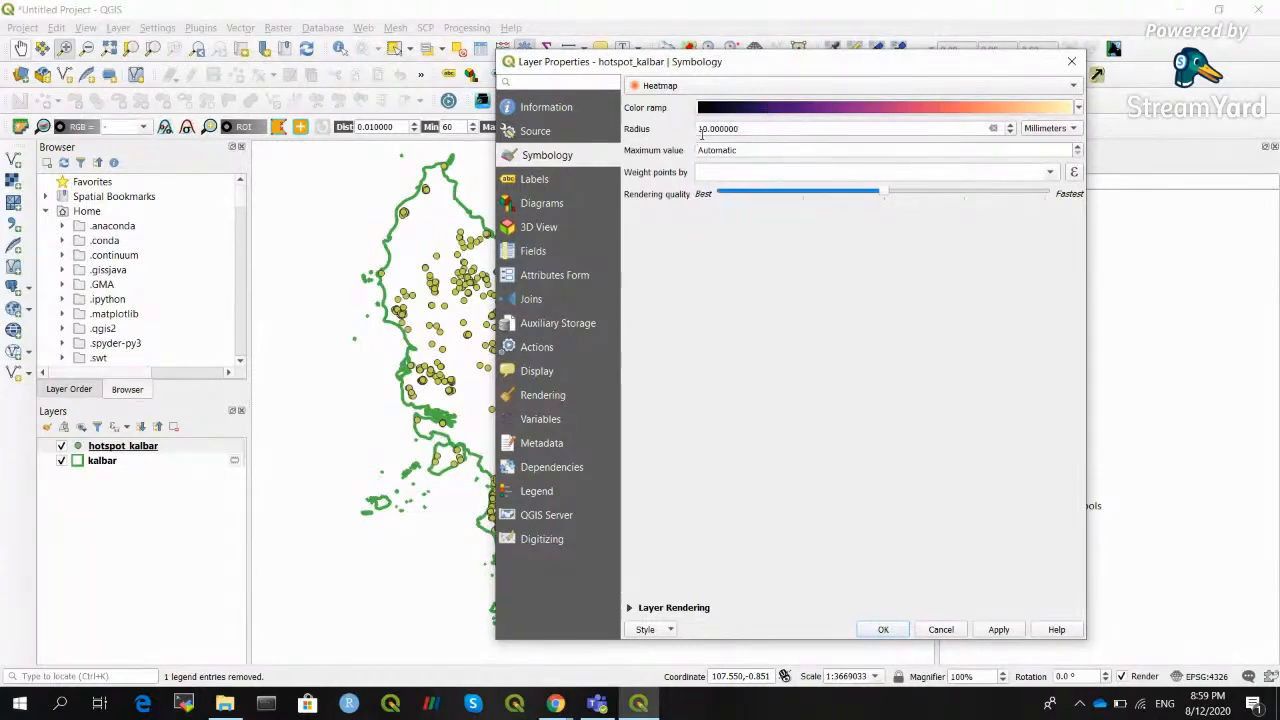
Step: Set the heatmap radius to 3 millimeters, weight the points by the hotspot field and apply the style
drag(711, 129, 692, 128)
click(1050, 173)
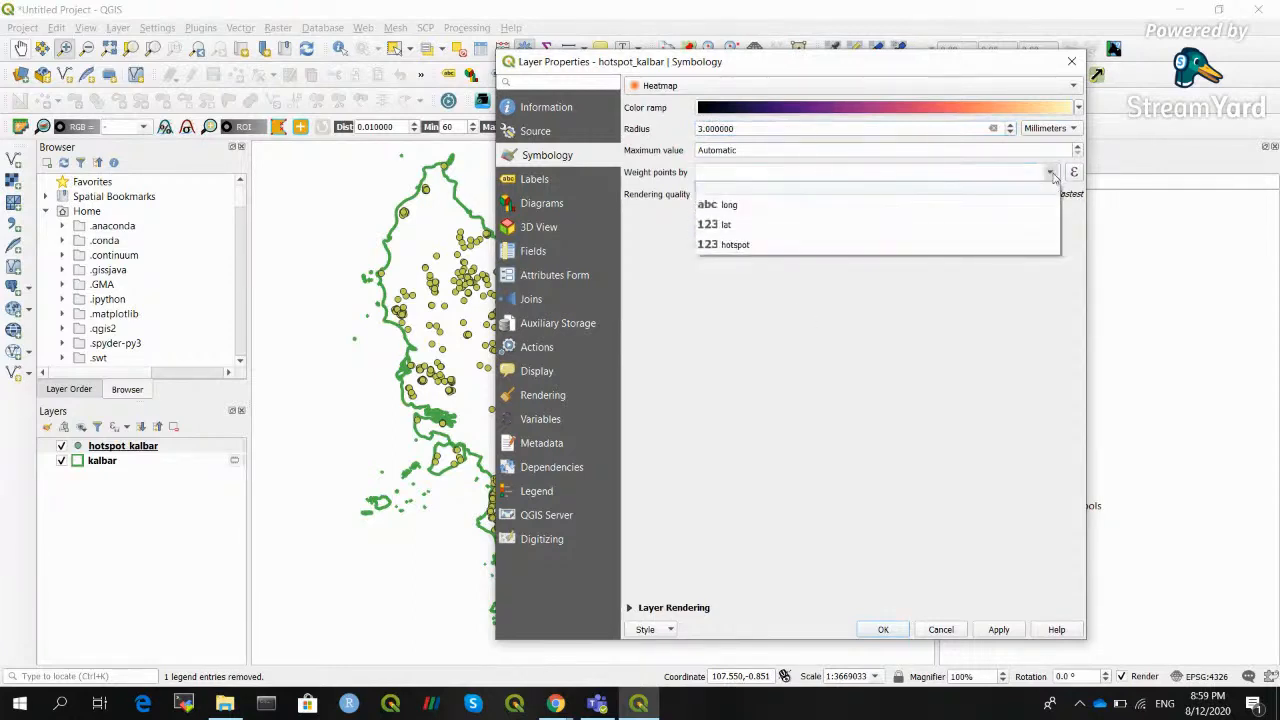
click(886, 250)
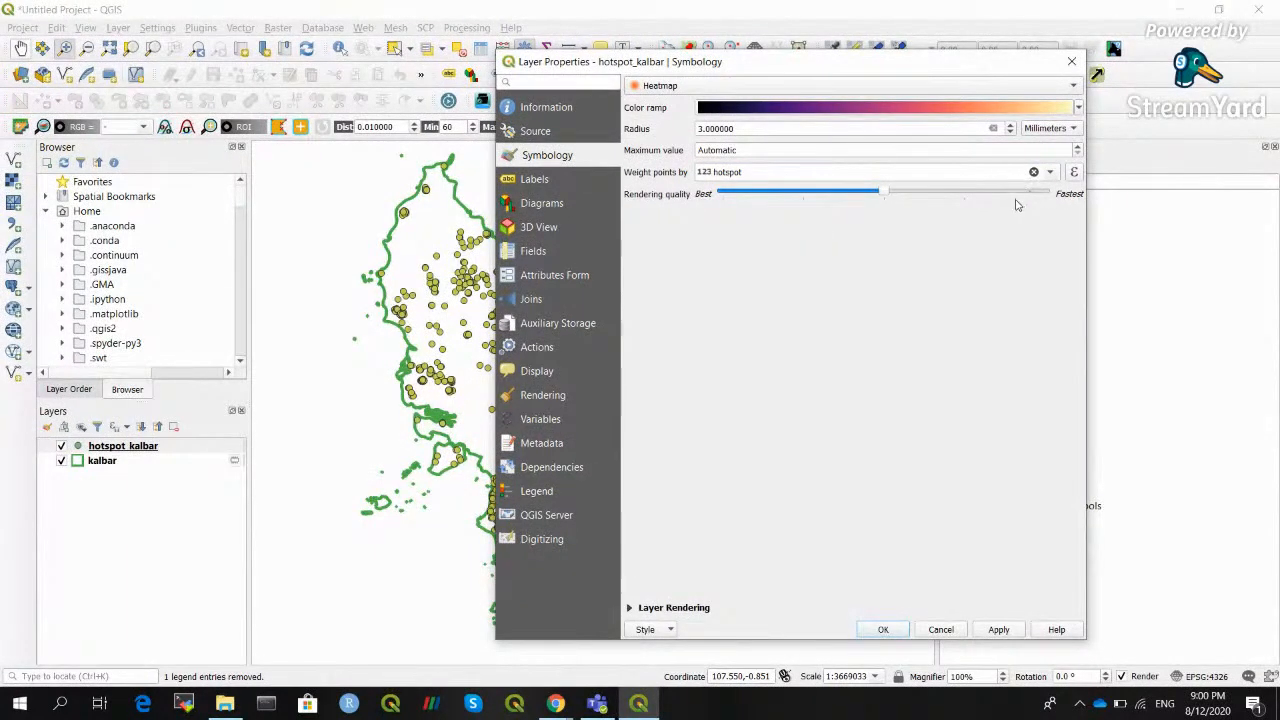
click(1052, 178)
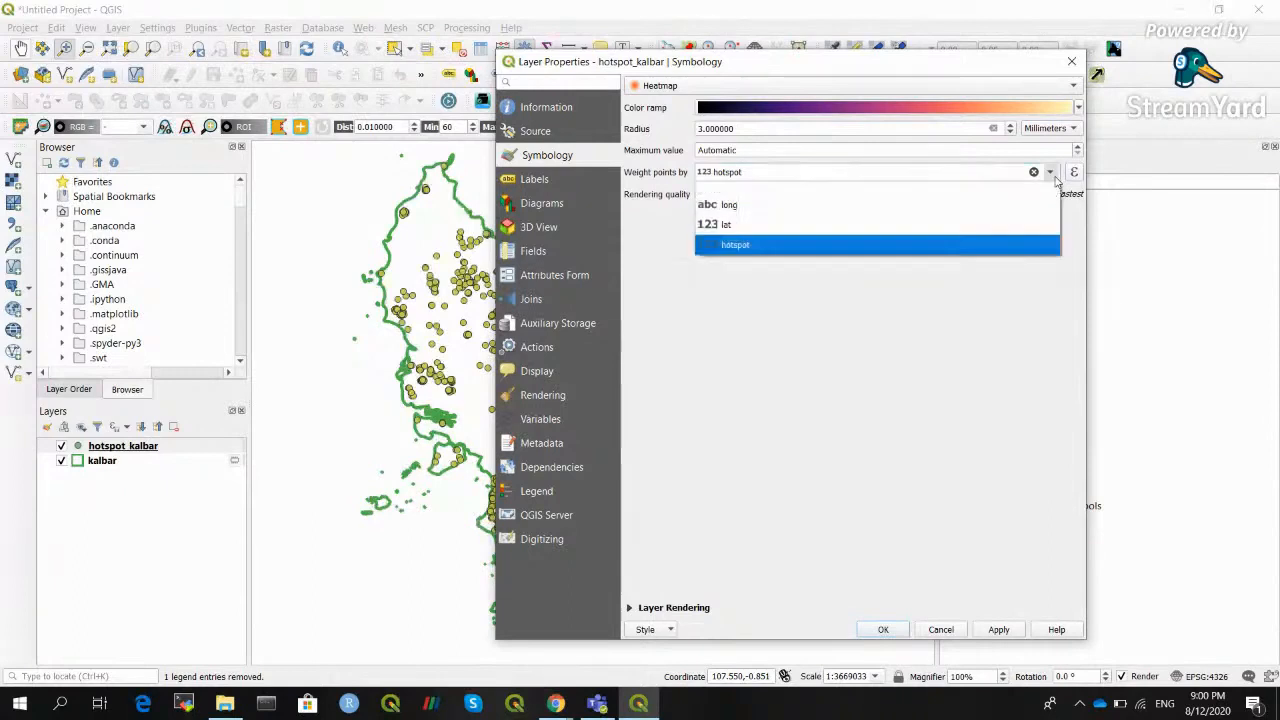
click(982, 241)
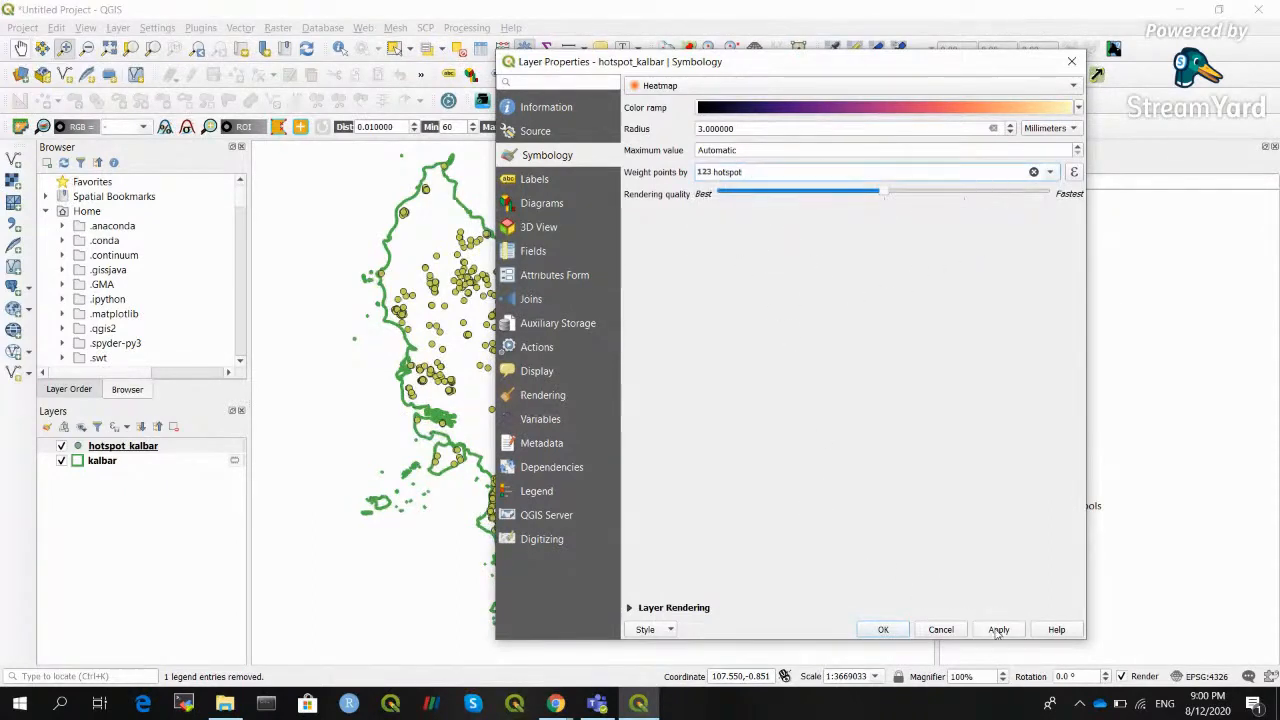
click(998, 630)
click(883, 630)
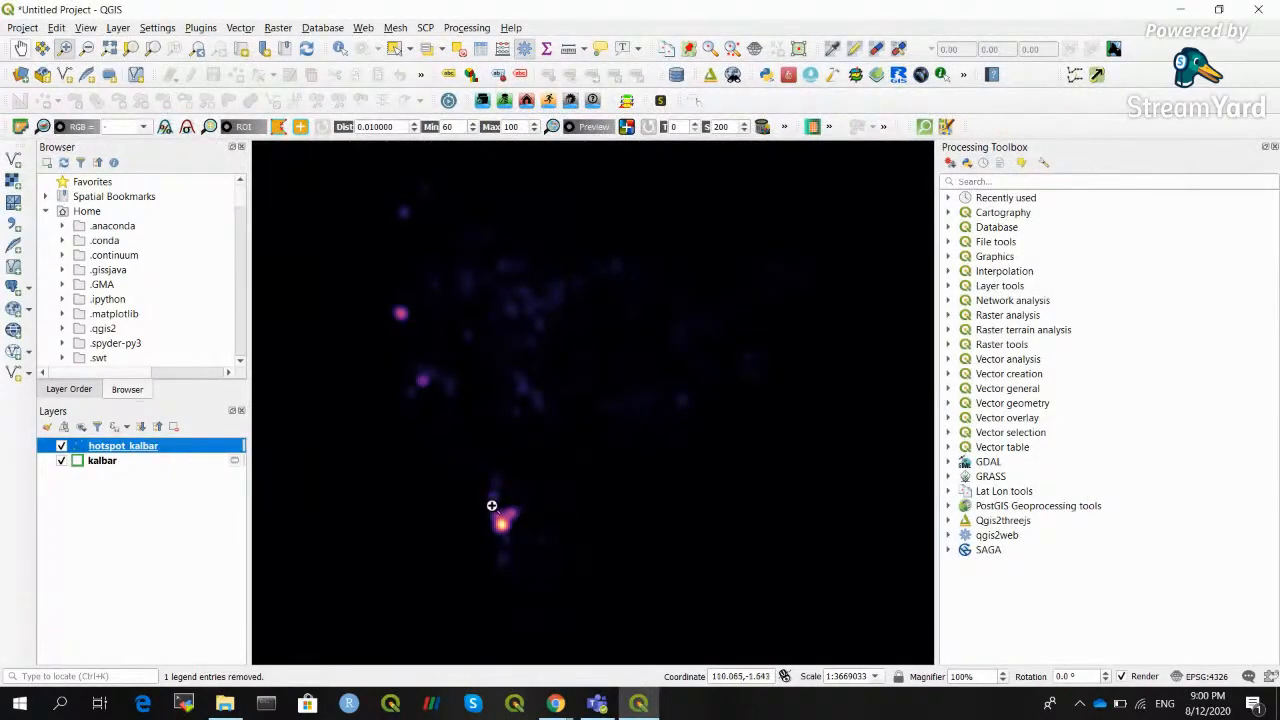
Step: Move the kalbar boundary layer above hotspot_kalbar in the layer order
click(94, 463)
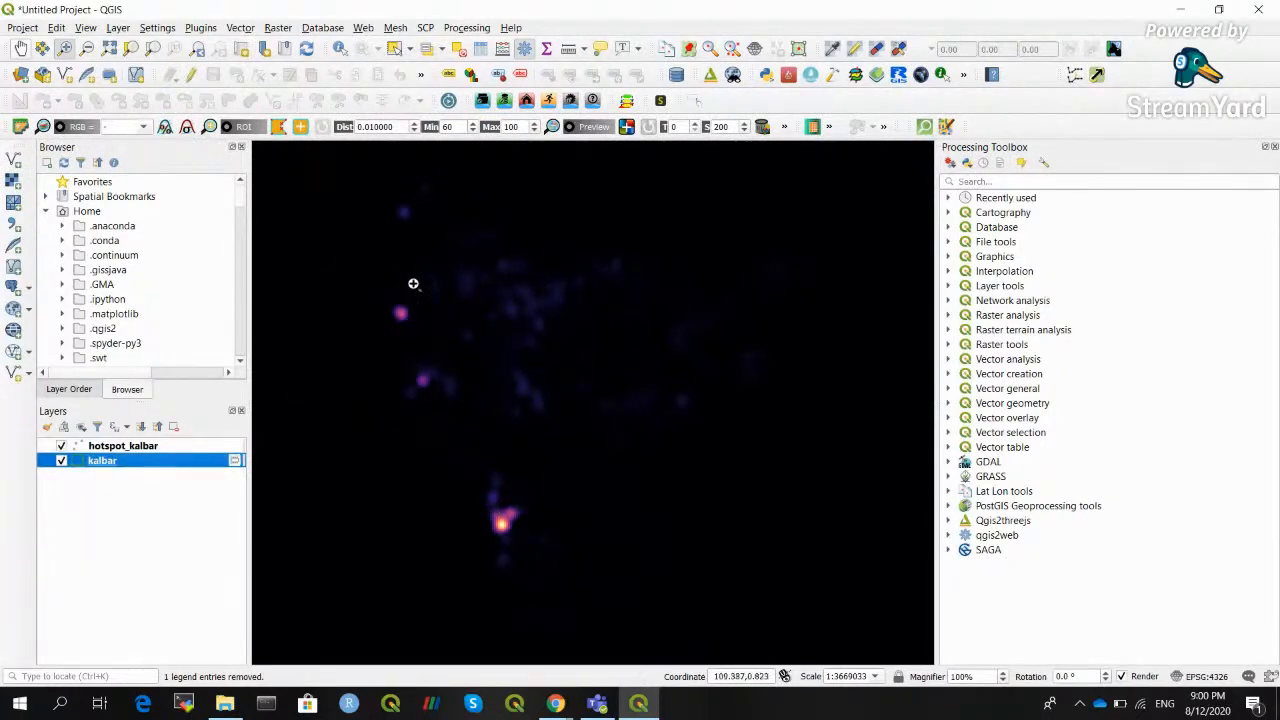
drag(117, 461, 117, 442)
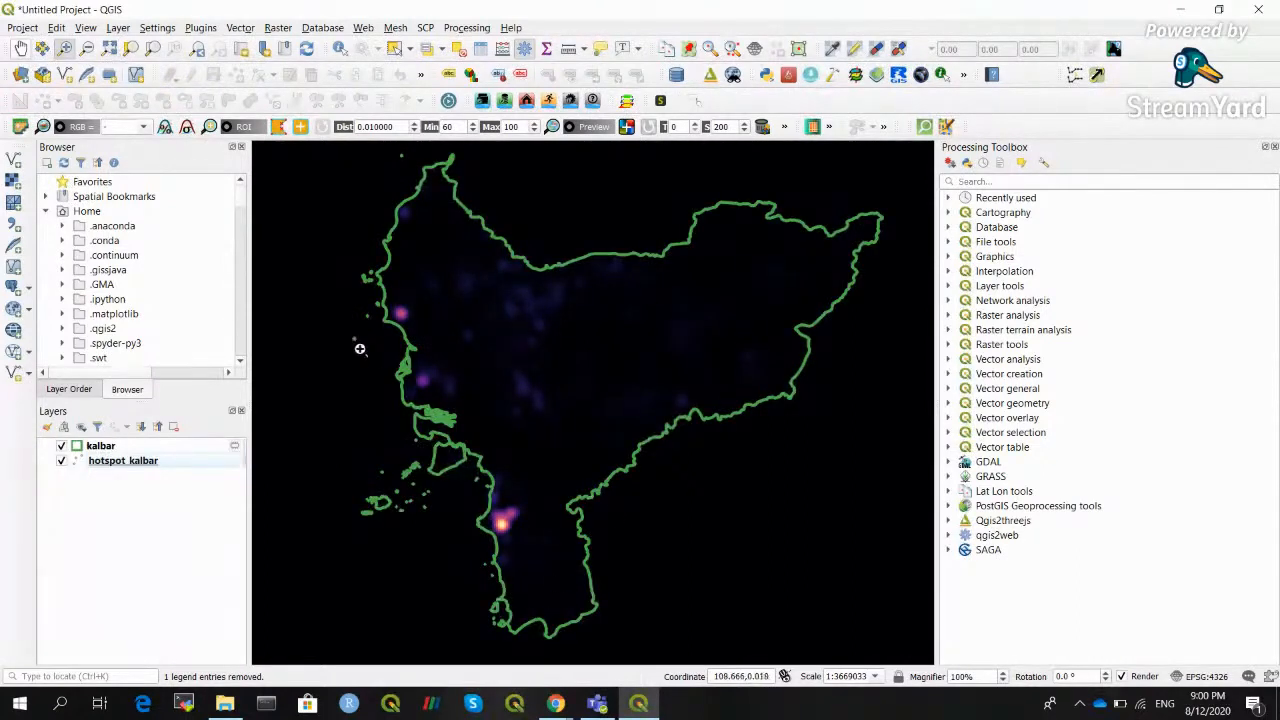
Step: Set the heatmap radius of the hotspot_kalbar layer to 4 millimeters and apply it
click(138, 463)
right_click(138, 463)
click(170, 455)
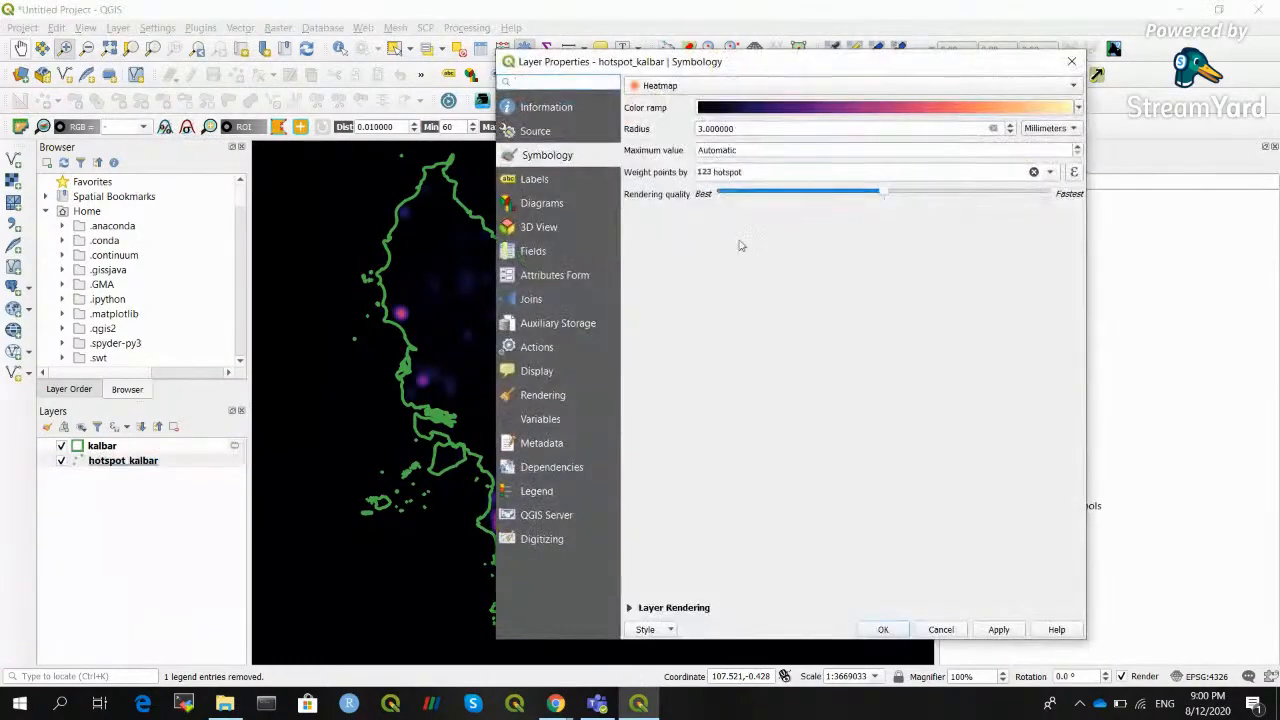
drag(704, 129, 695, 133)
text(4)
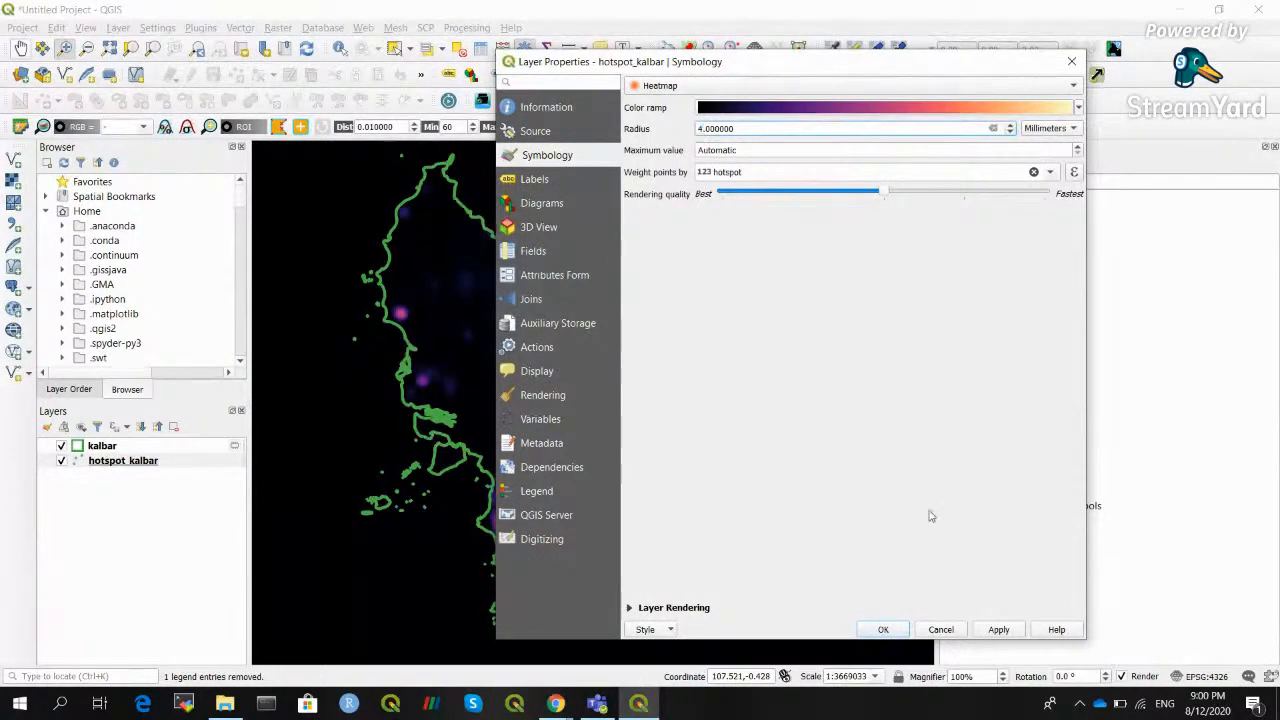
click(996, 630)
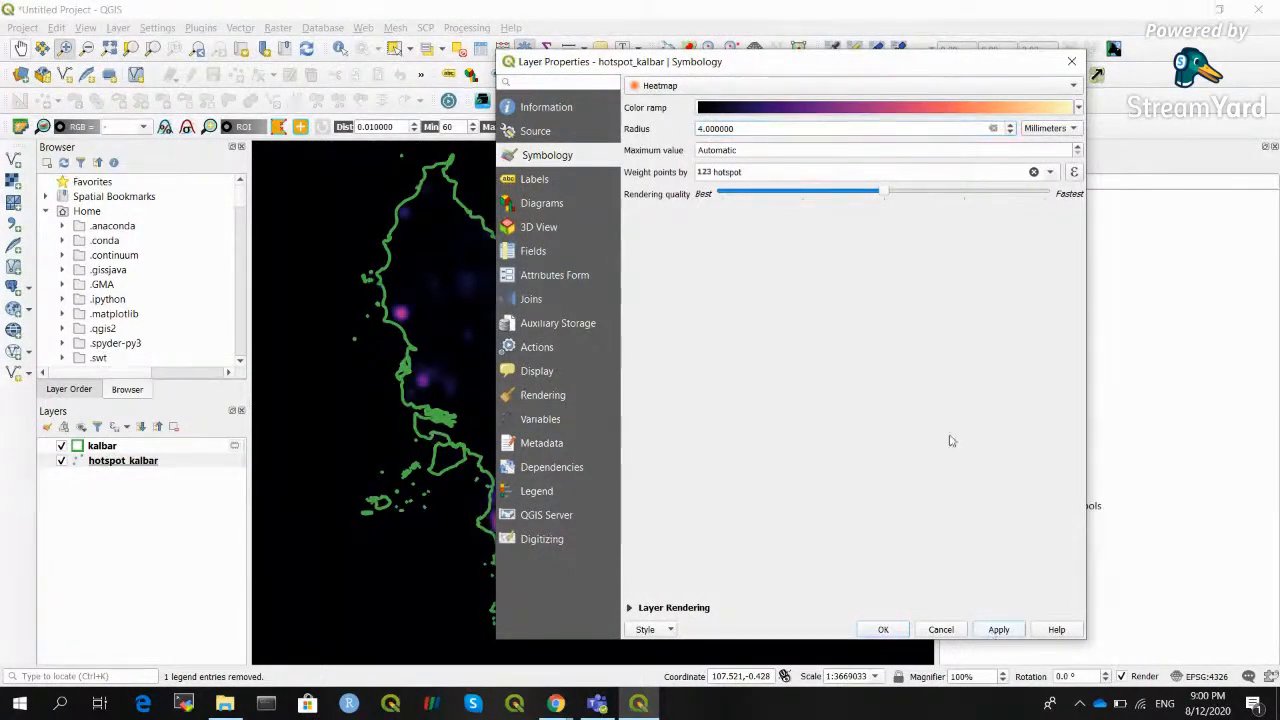
Step: Set the heatmap's maximum value to 5 for the hotspot_kalbar layer, apply it and close the layer properties
drag(784, 77, 671, 41)
click(655, 129)
text(5)
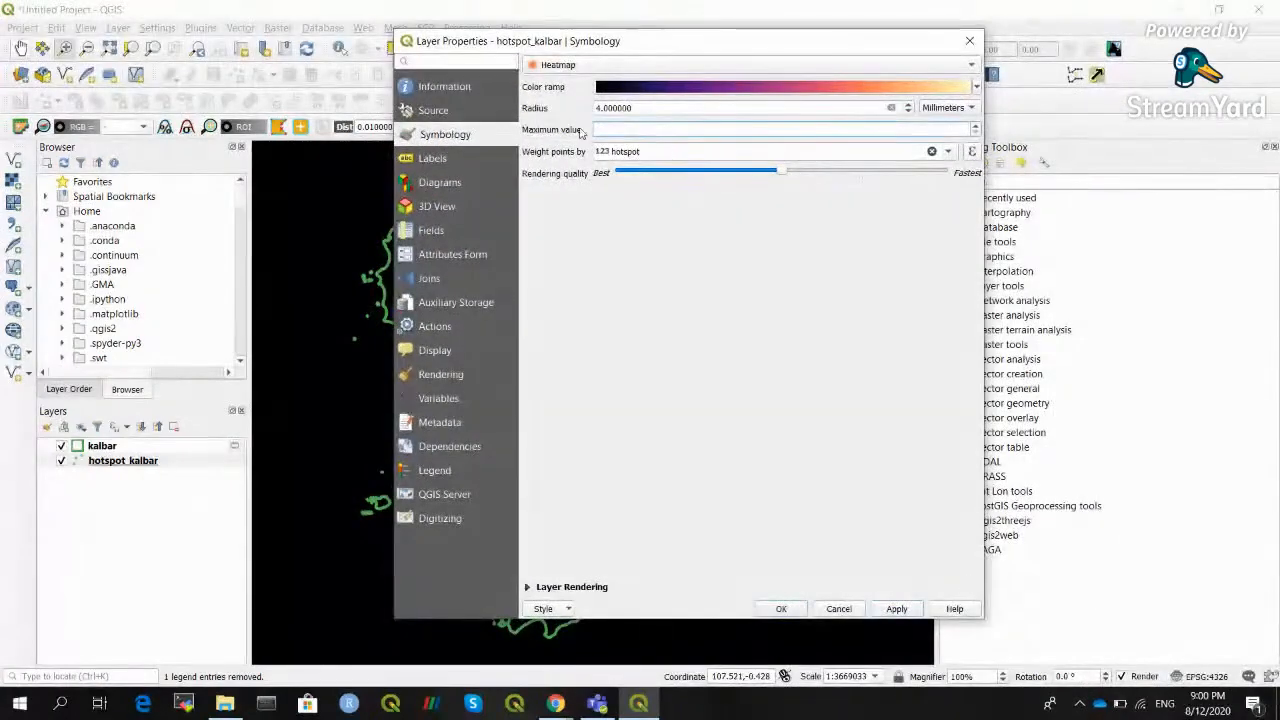
click(896, 609)
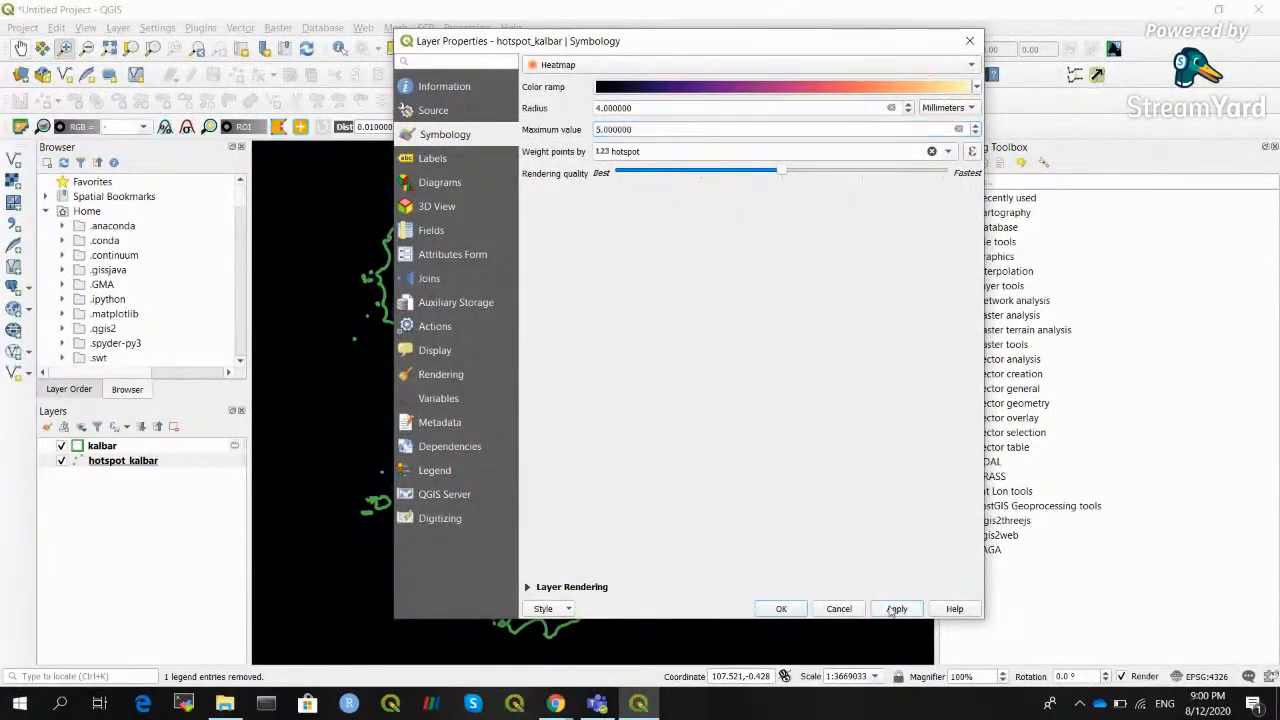
drag(716, 44, 845, 56)
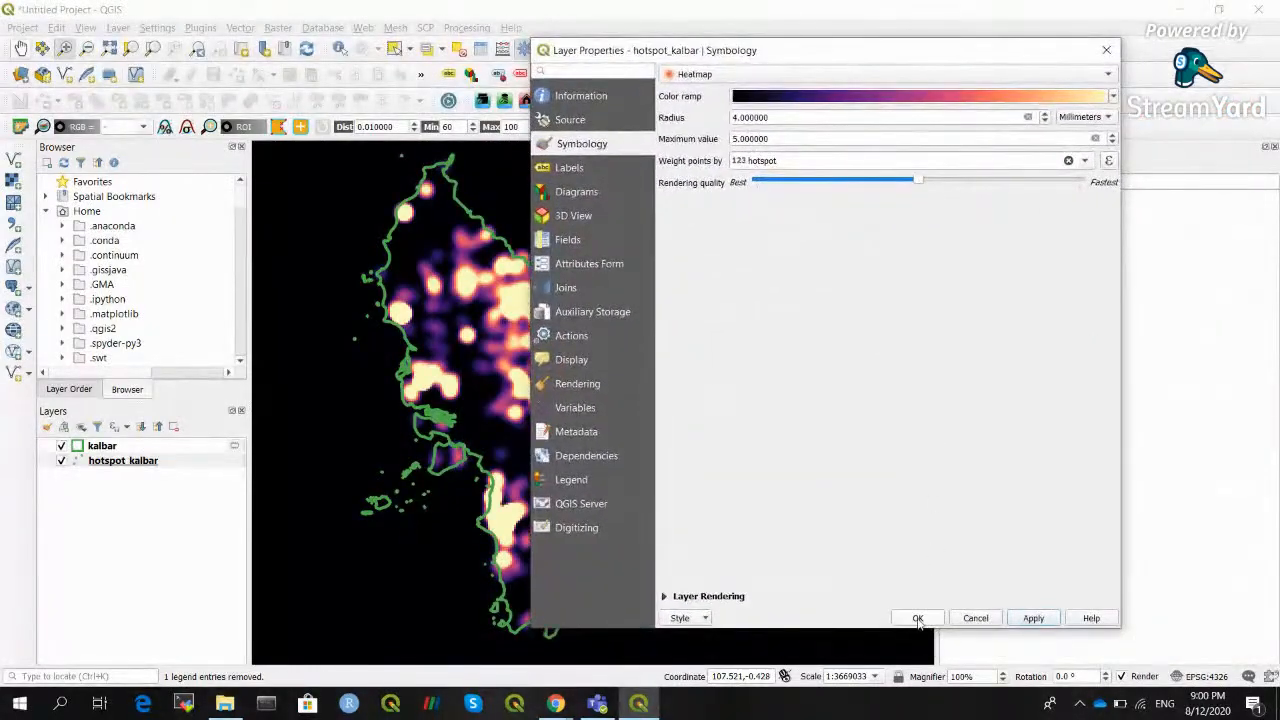
click(917, 618)
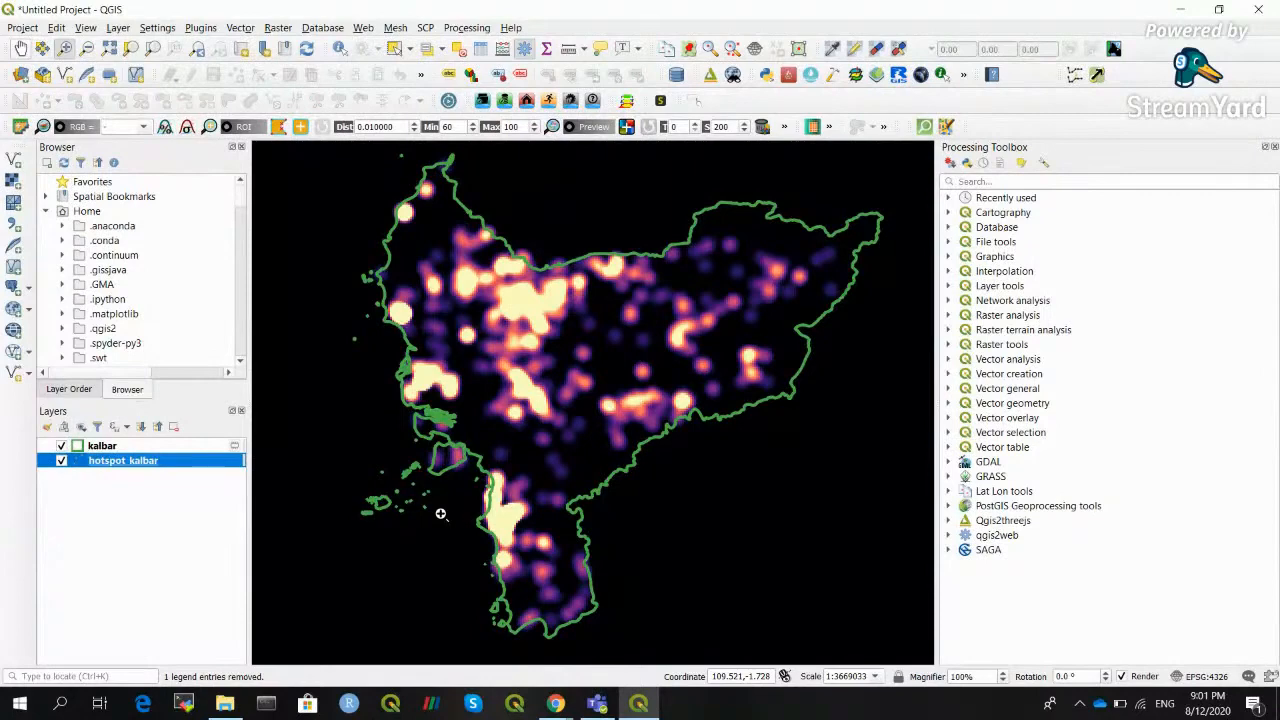
Step: Review the delimited text layer import settings, including file format and geometry definition, without adding a layer
click(118, 27)
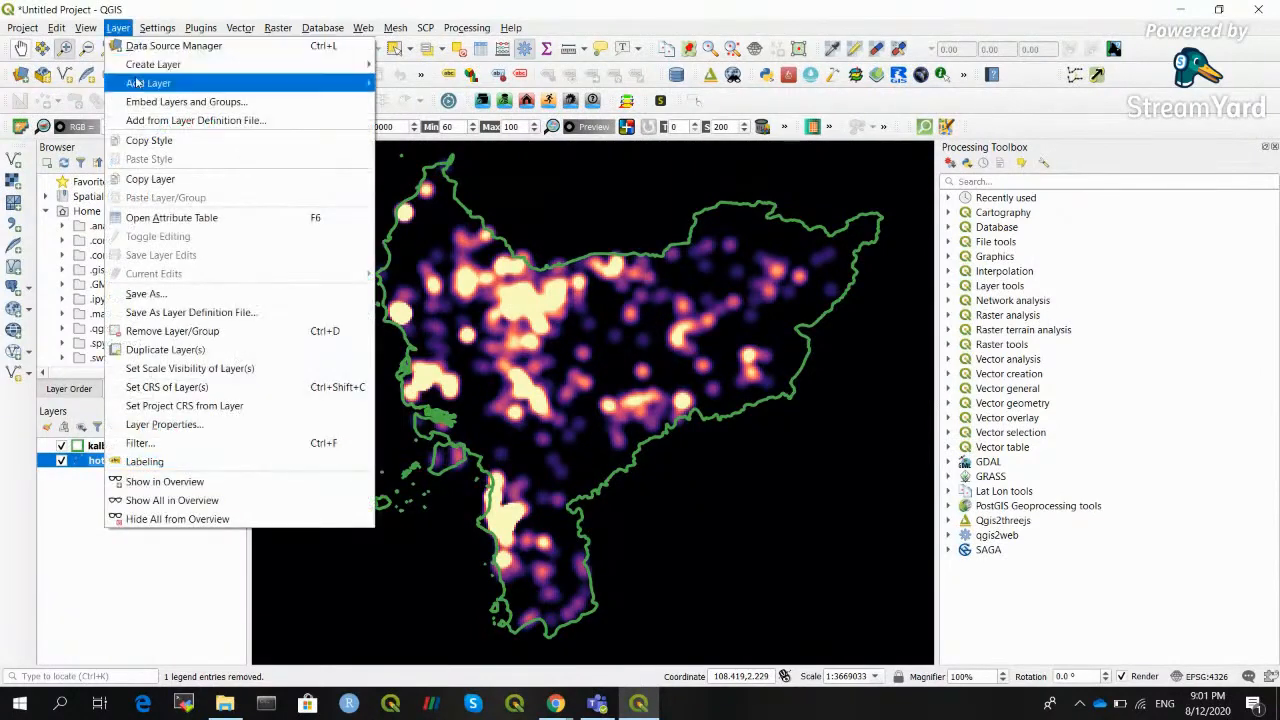
mouse_move(222, 83)
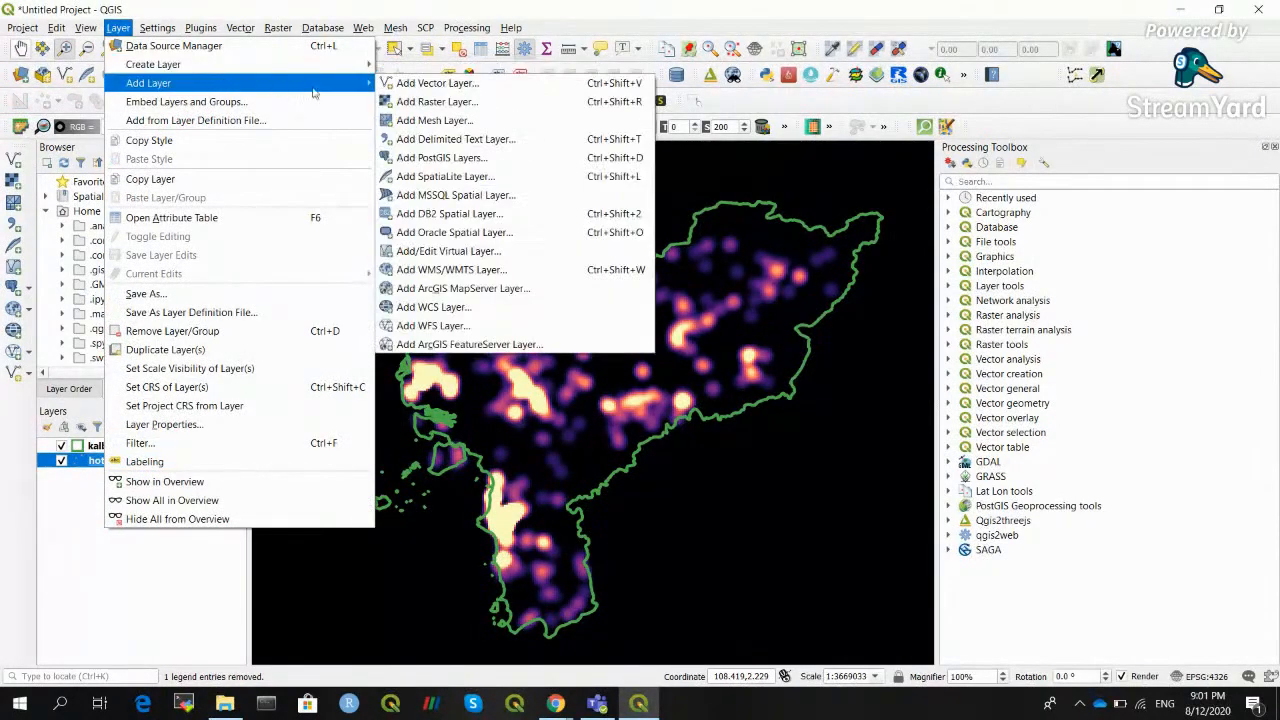
click(473, 143)
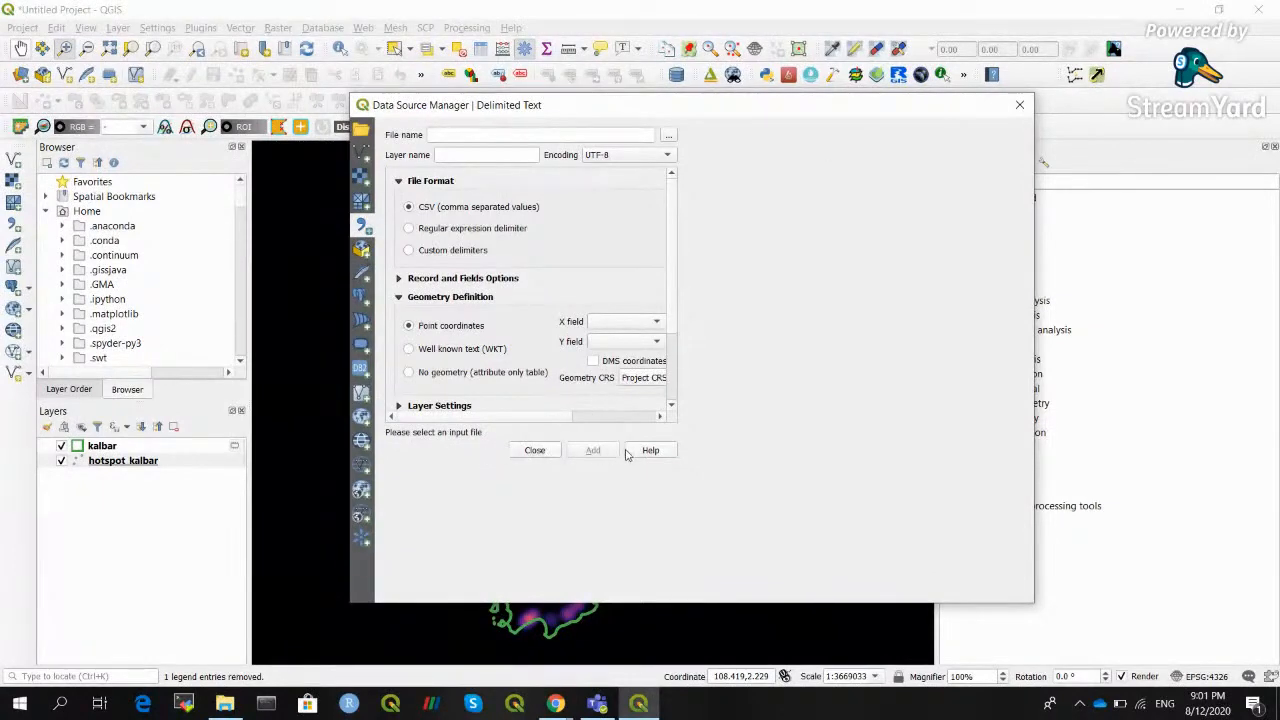
click(1021, 106)
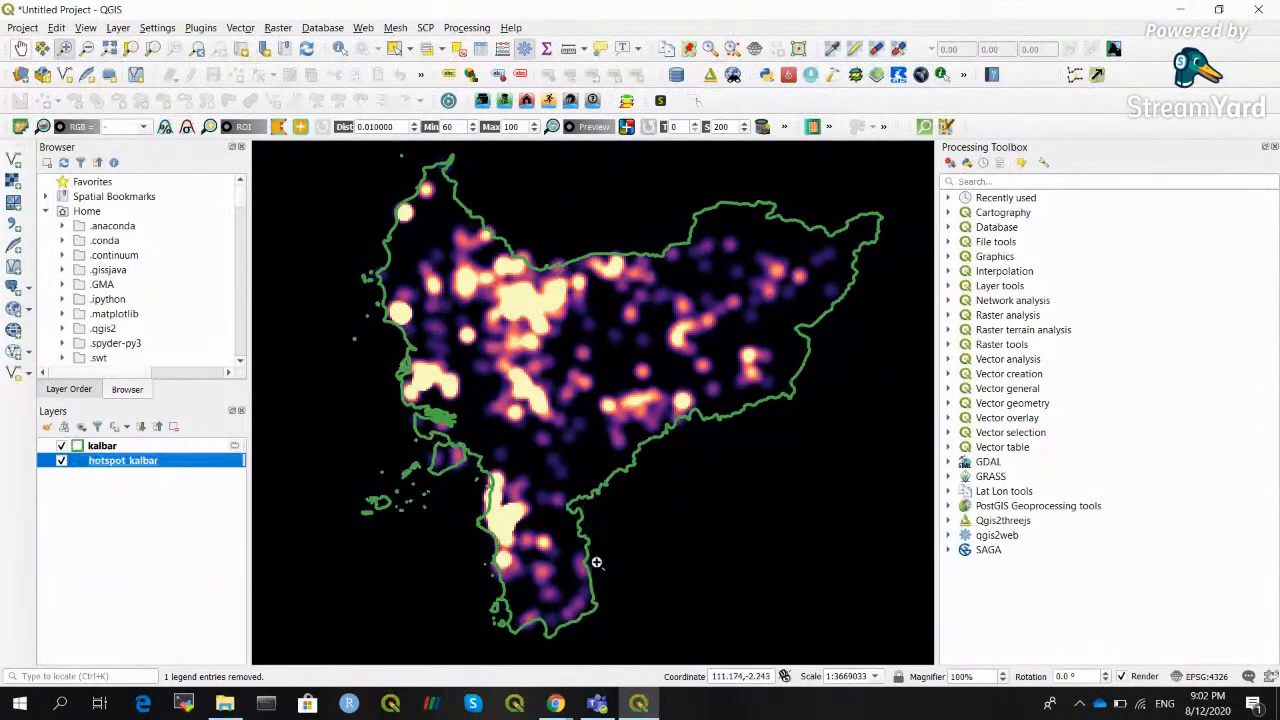
mouse_move(562, 704)
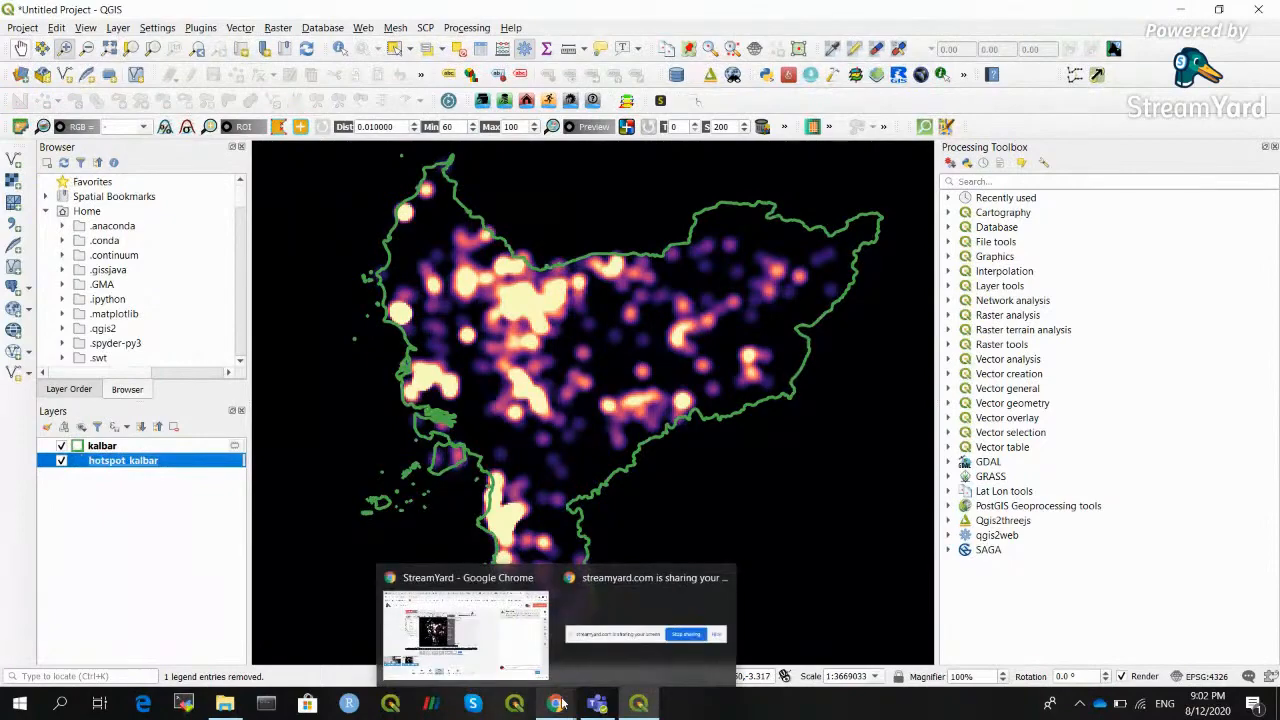
click(488, 625)
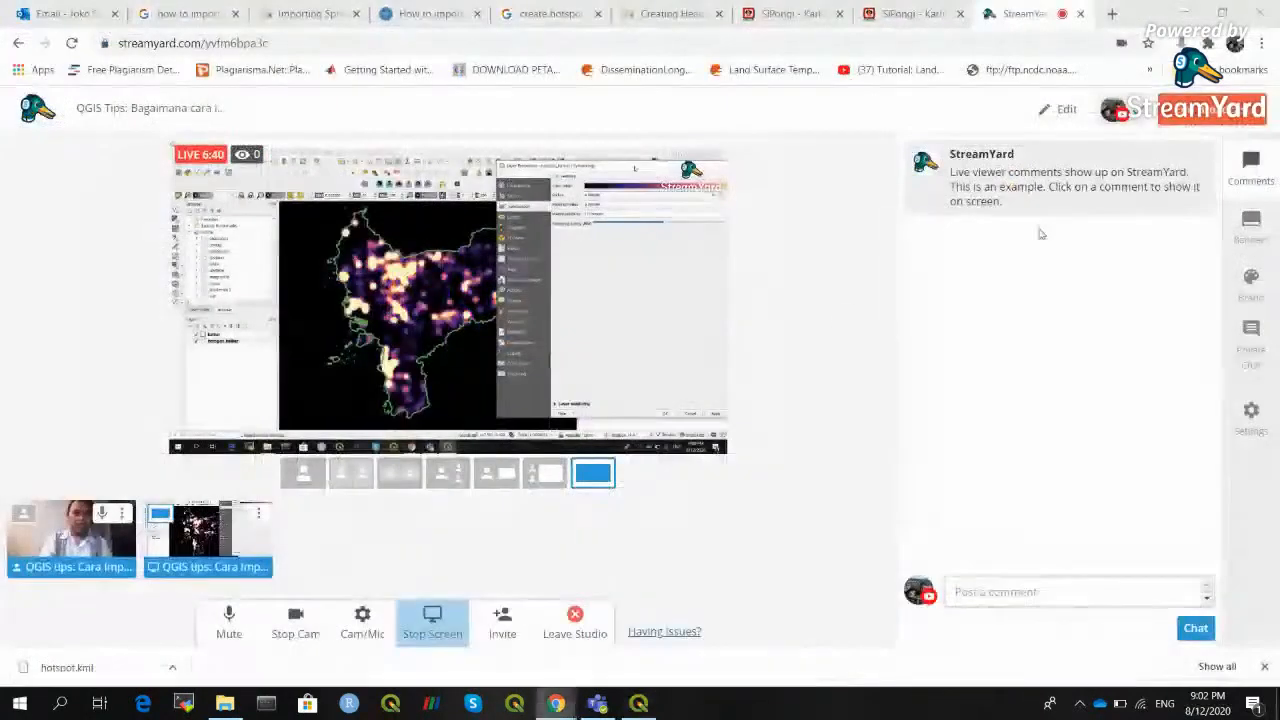